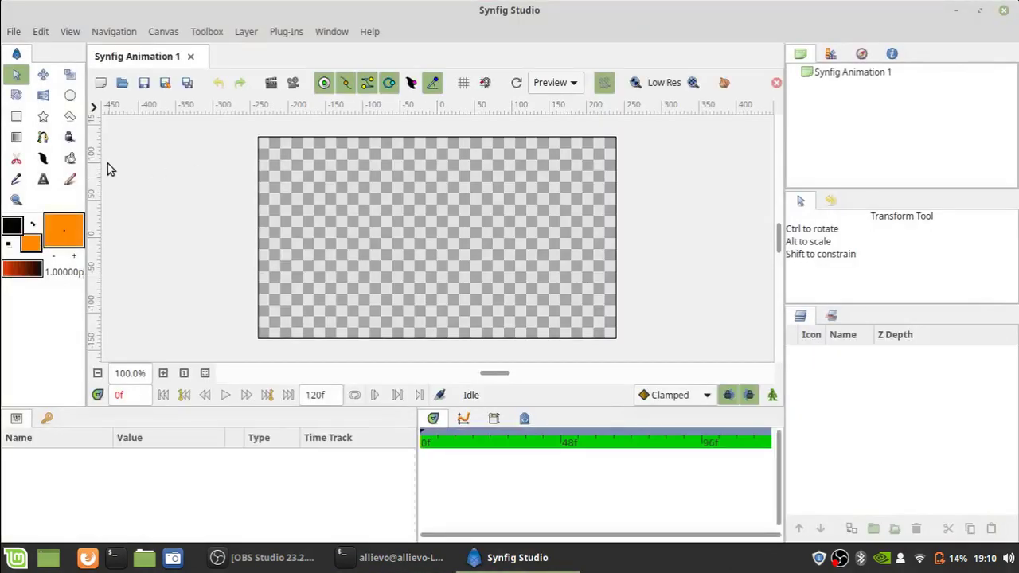
Import the crescent-moon image index.jpeg from the vectorization images folder onto the canvas.
left_click(20, 37)
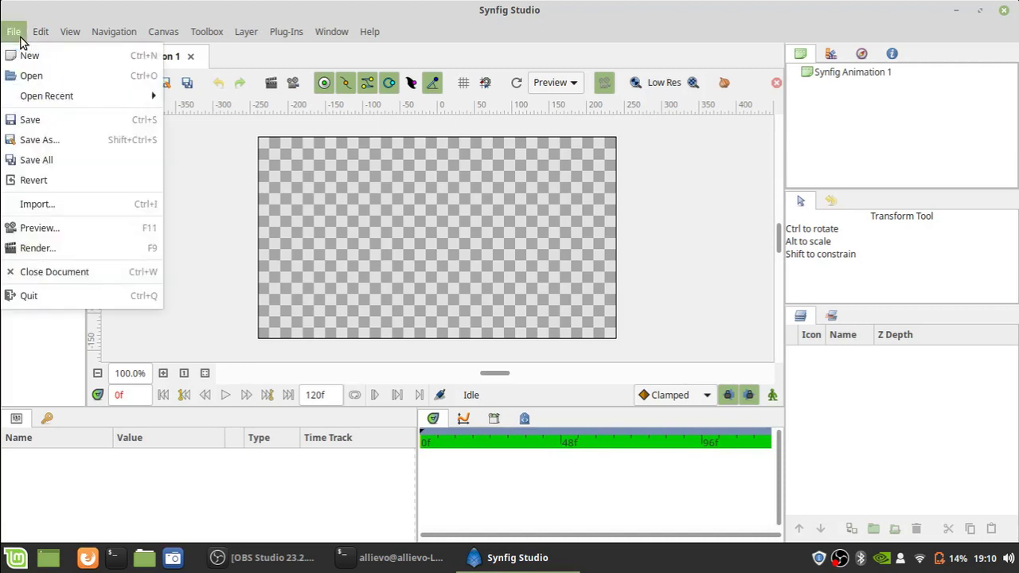
left_click(35, 206)
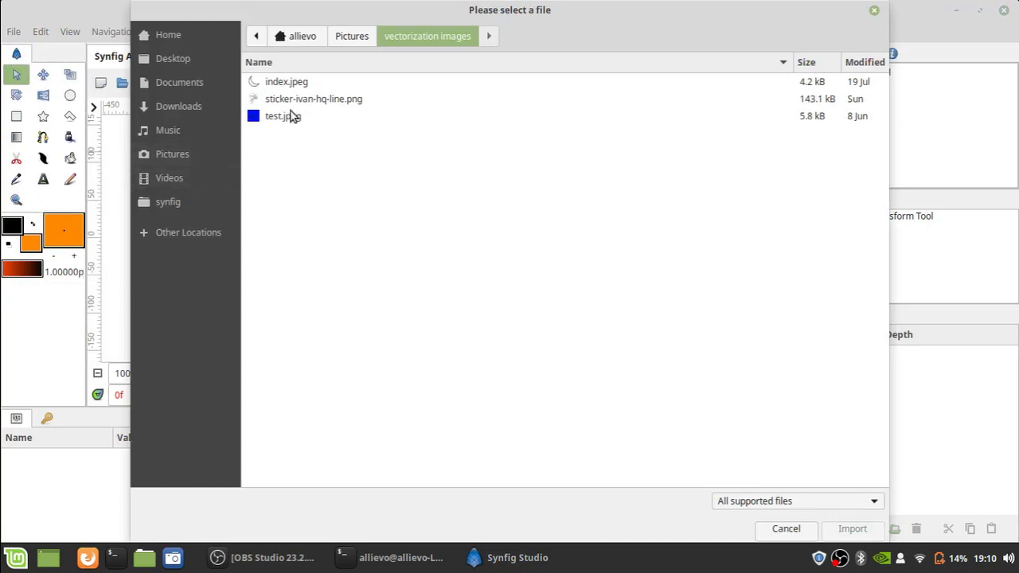
left_click(285, 84)
double_click(285, 84)
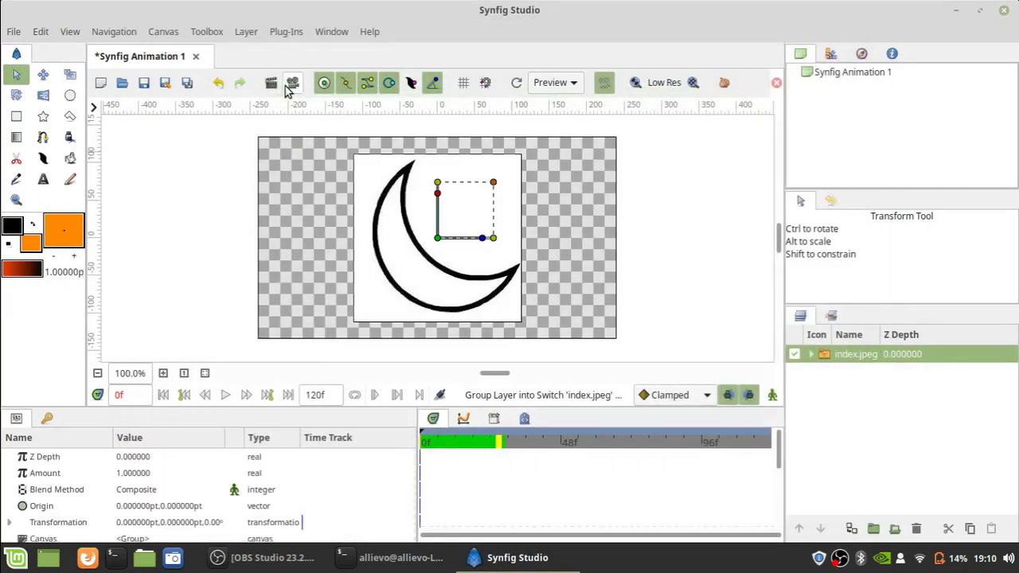
Convert the index.jpeg layer to vector using the default Vectorizer Settings.
right_click(842, 360)
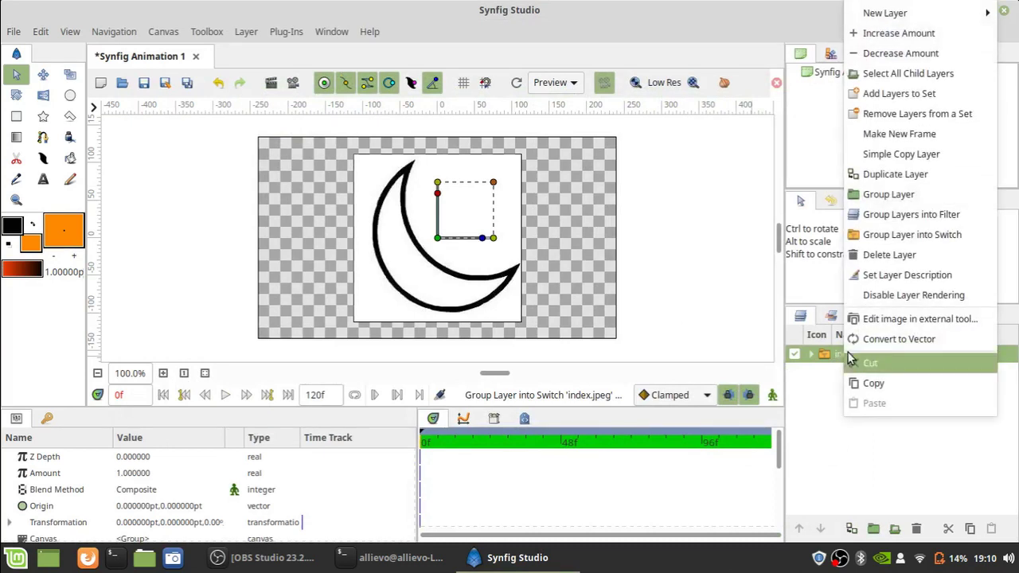
left_click(954, 344)
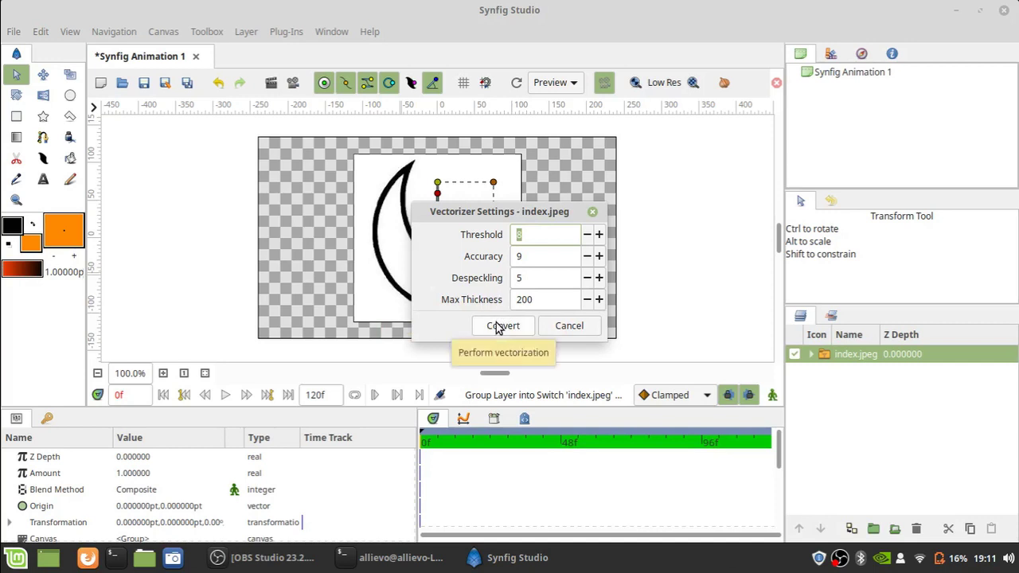
left_click(499, 326)
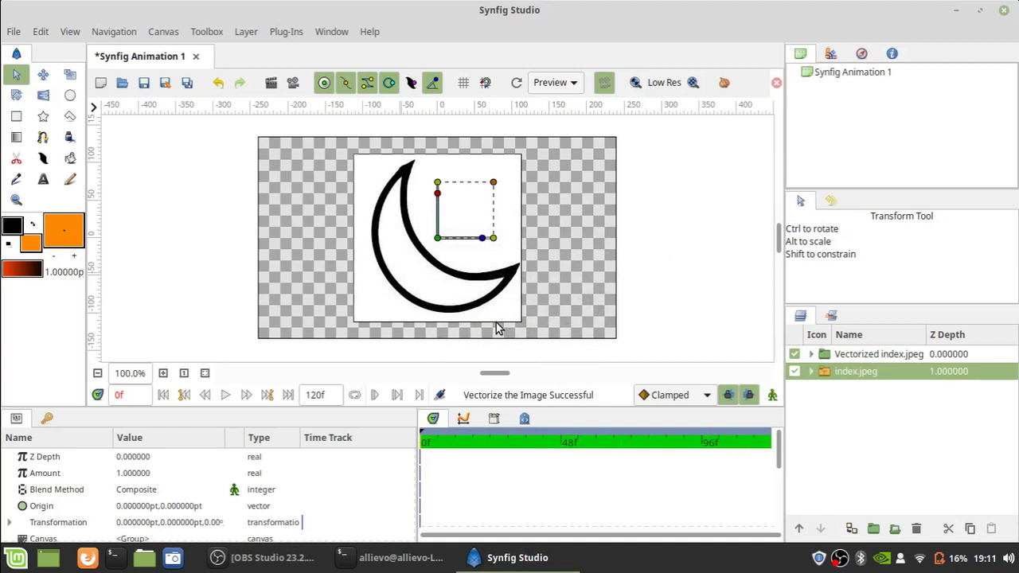
Pick the inner moon Outline on the canvas and drag two of its vertices rightward.
left_click(839, 359)
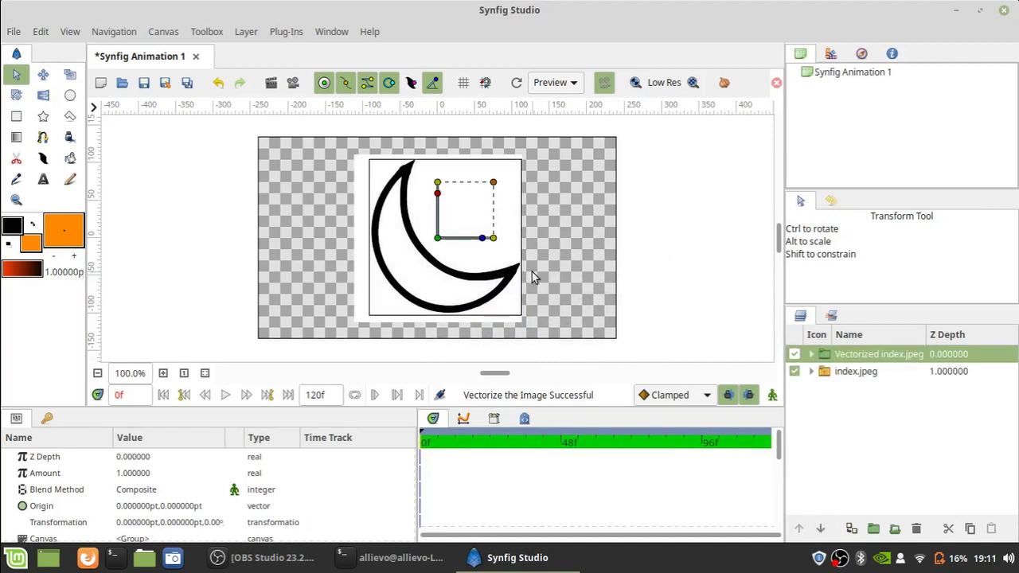
left_click(413, 230)
left_click(412, 230)
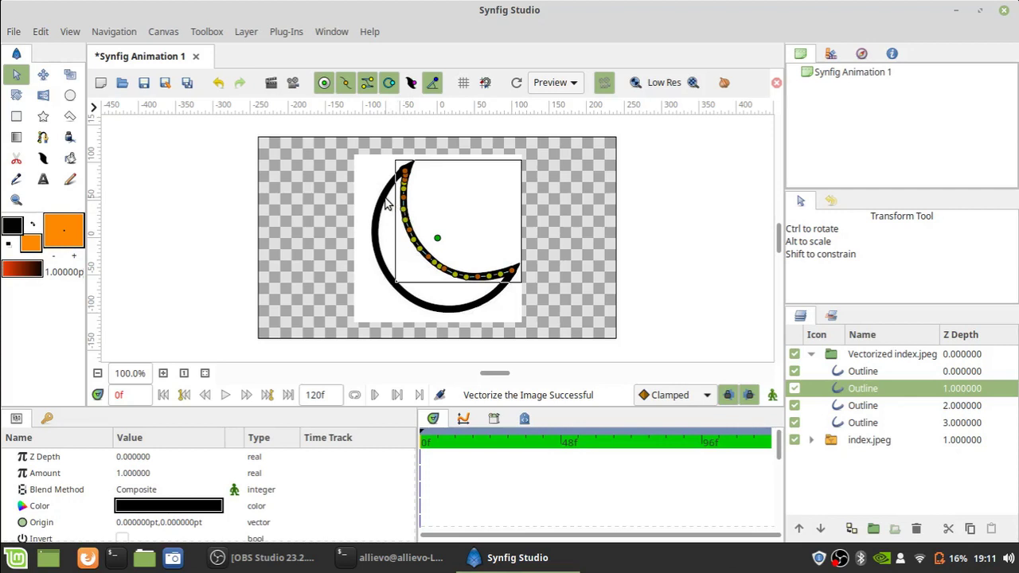
left_click(386, 204)
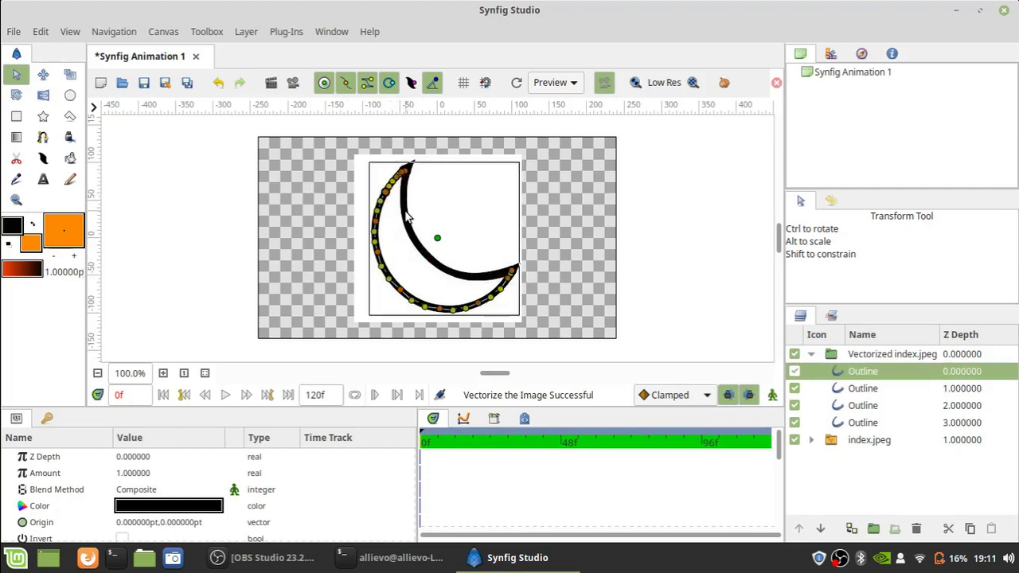
left_click(406, 217)
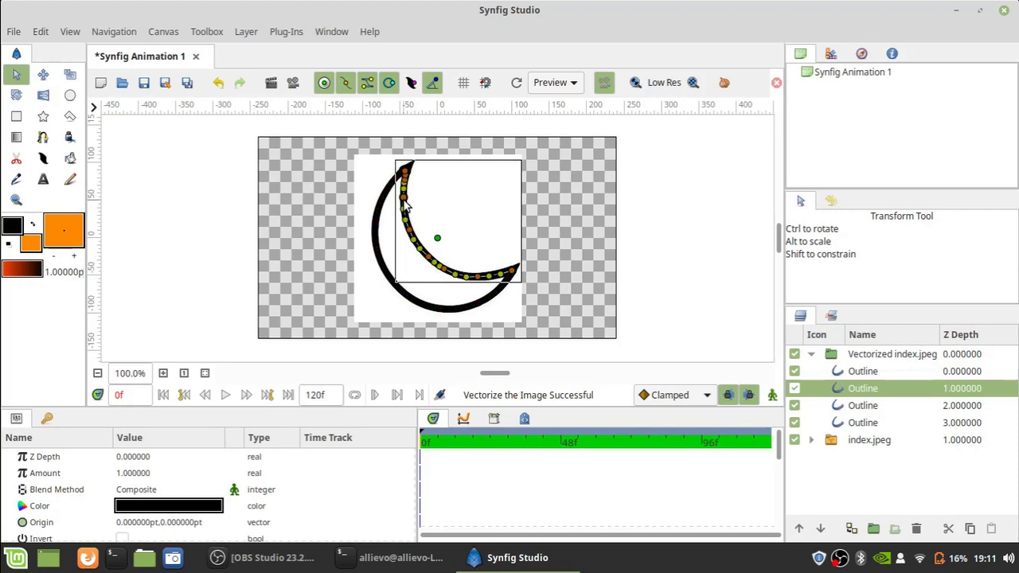
left_click_drag(403, 209, 422, 199)
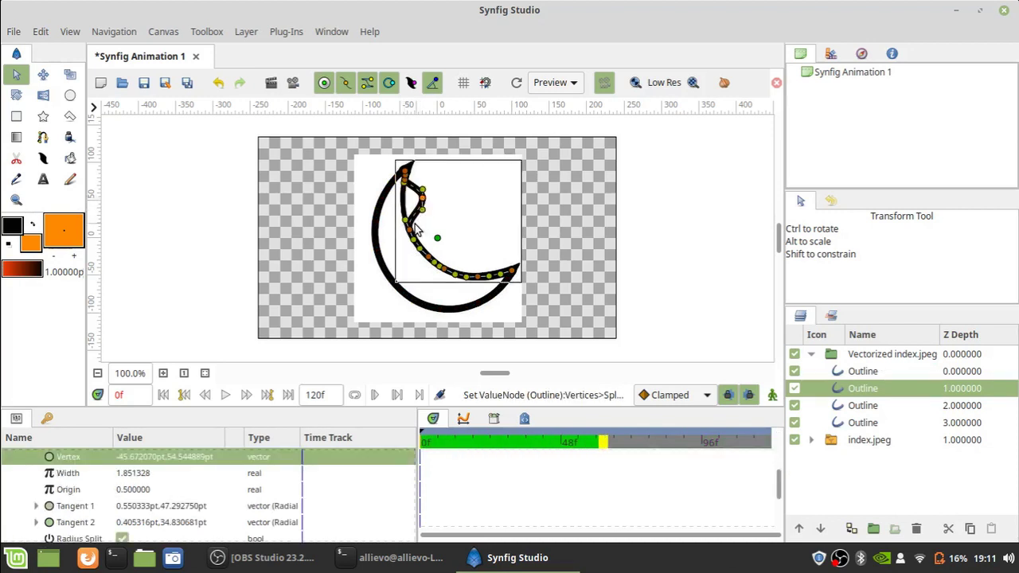
left_click_drag(408, 236, 434, 231)
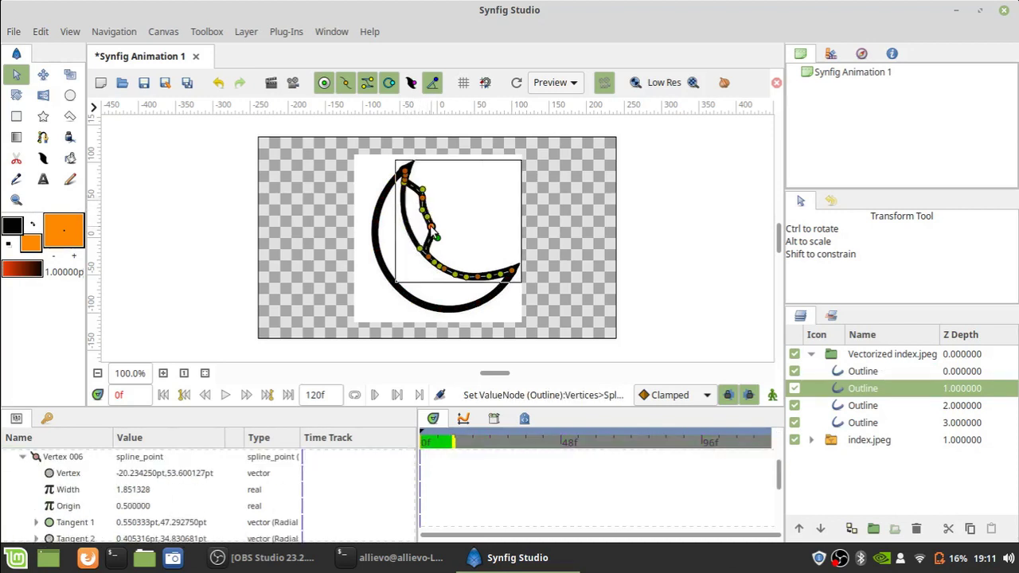
Hide index.jpeg and open Downloads/sticker-ivan-hq/sticker-ivan-hq-line.sifz as a second document.
left_click(796, 442)
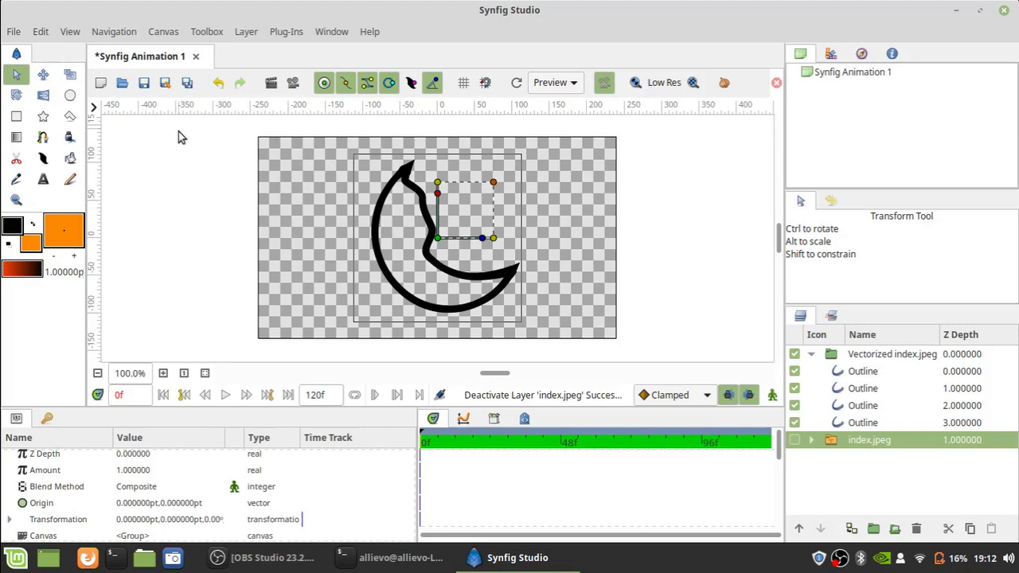
left_click(14, 34)
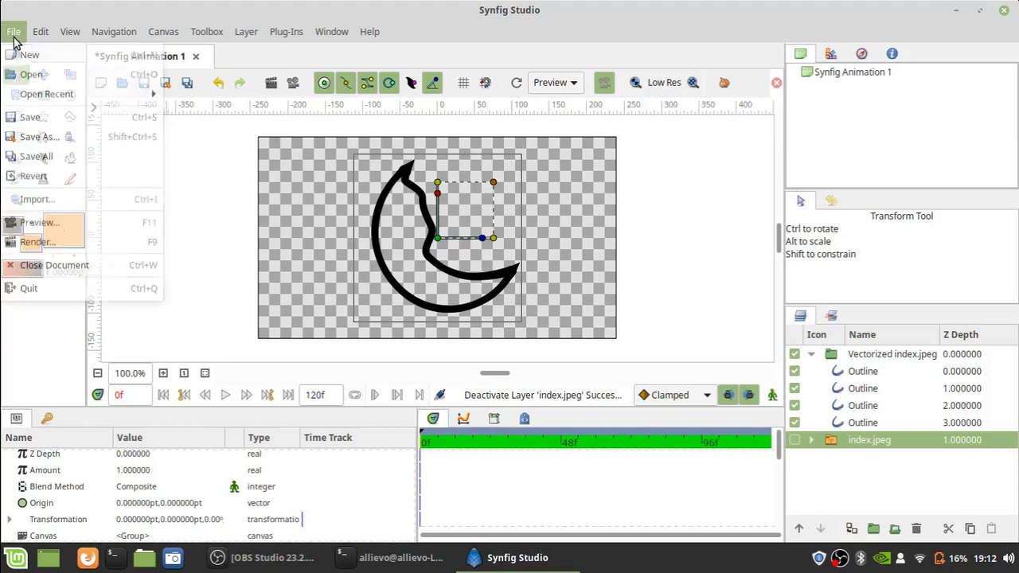
left_click(29, 78)
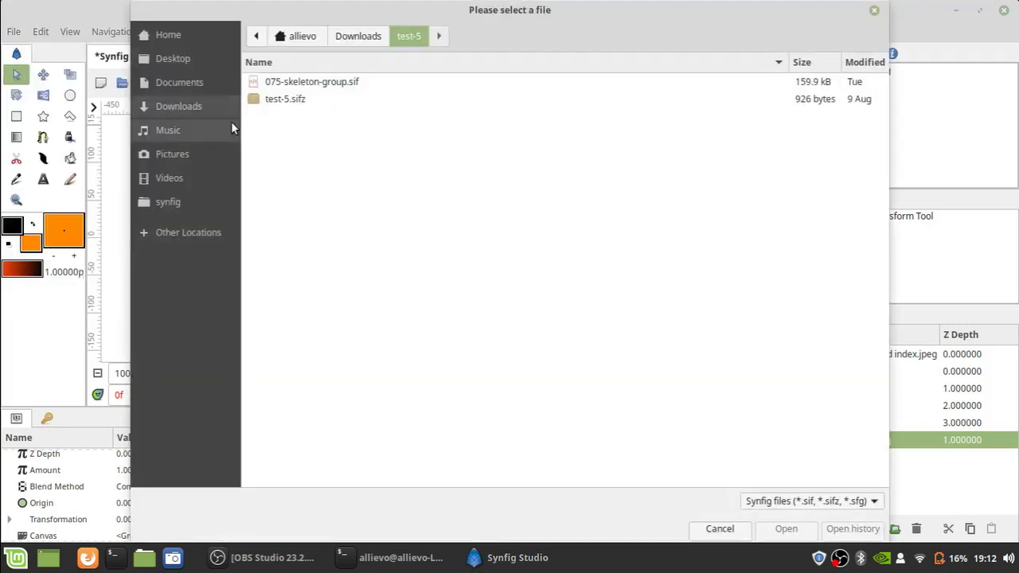
left_click(360, 37)
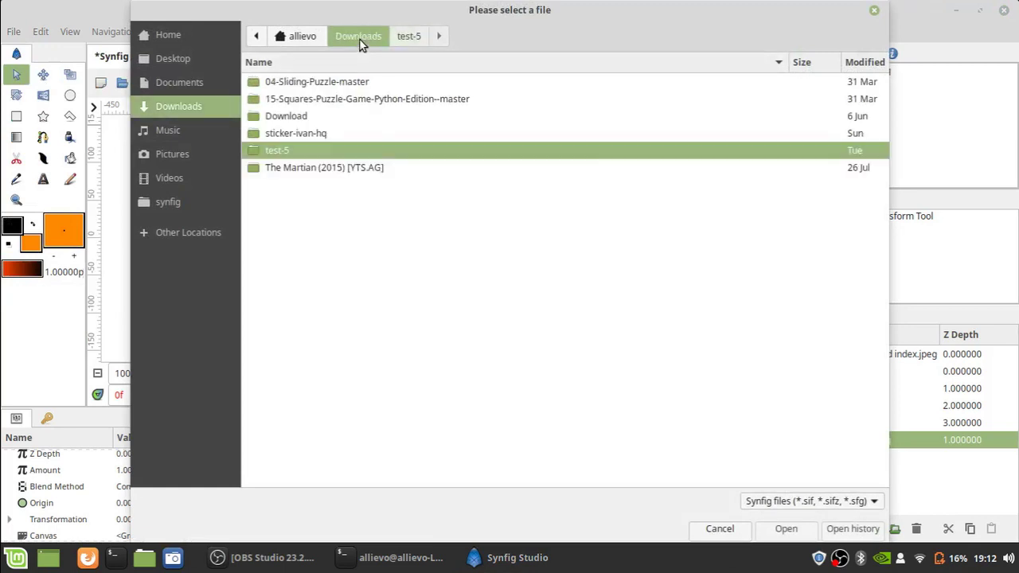
double_click(307, 133)
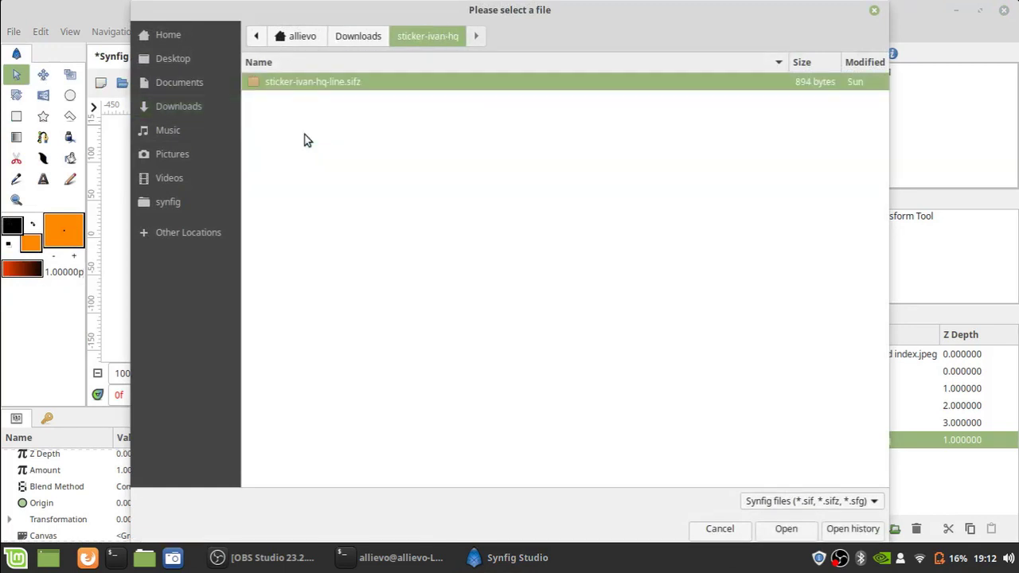
double_click(320, 87)
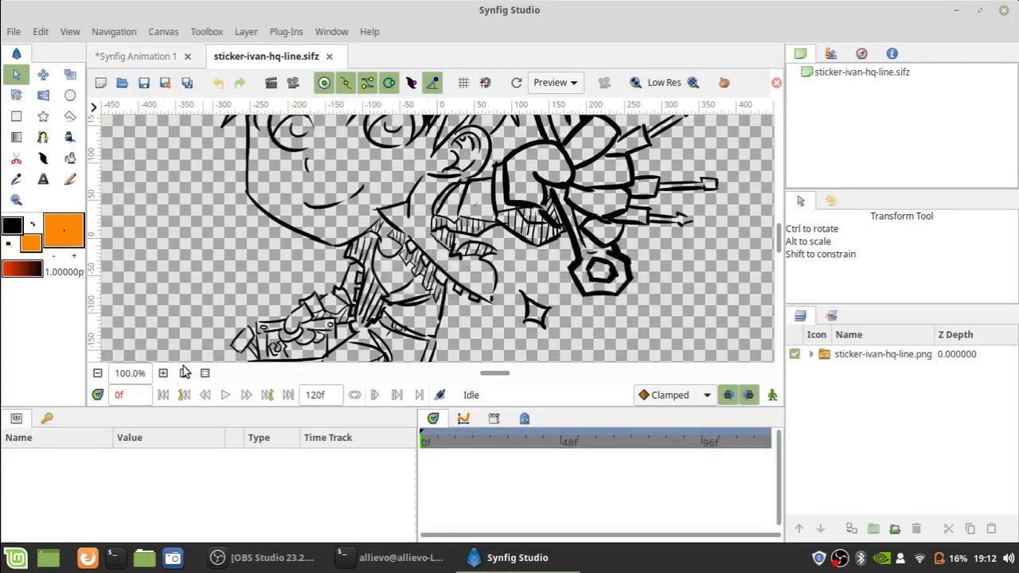
Open Convert to Vector for sticker-ivan-hq-line.png and raise Accuracy from 9 to 10.
left_click(97, 374)
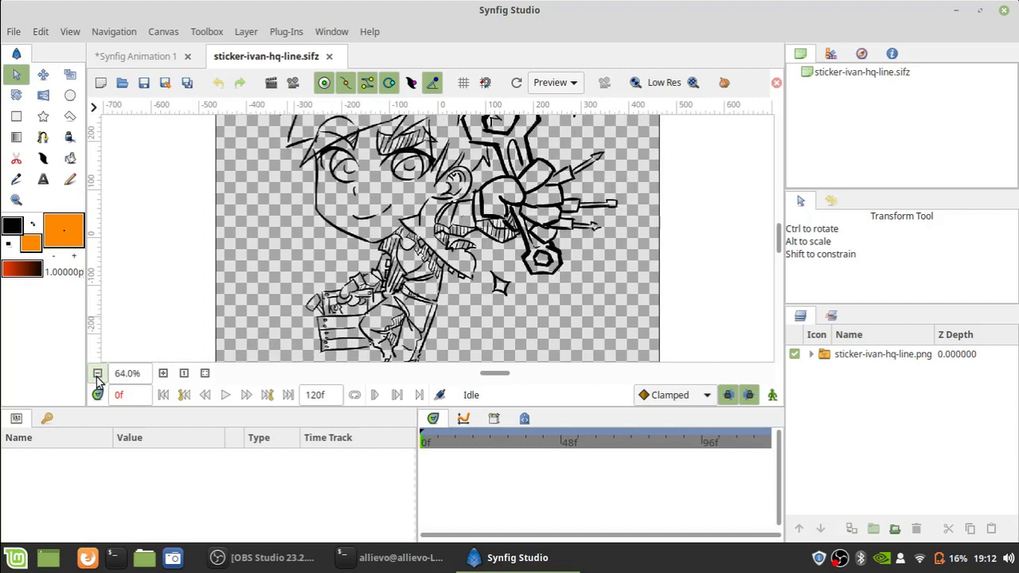
left_click(97, 374)
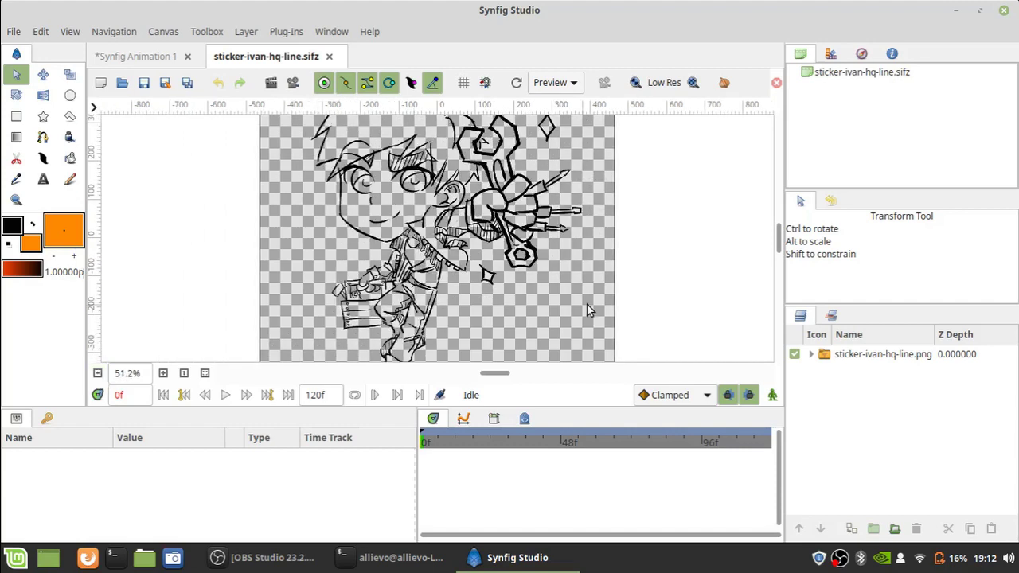
left_click(841, 356)
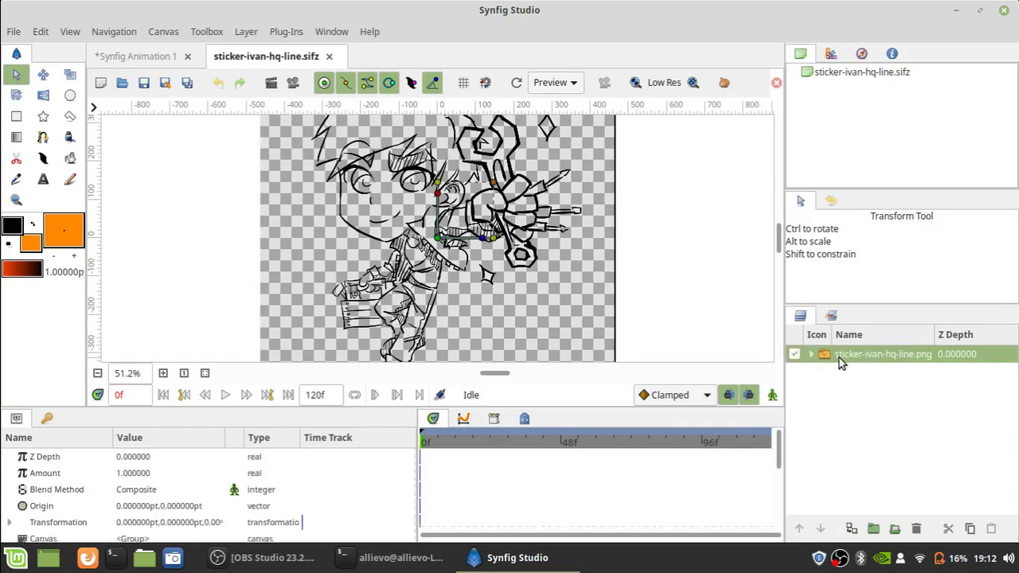
right_click(839, 358)
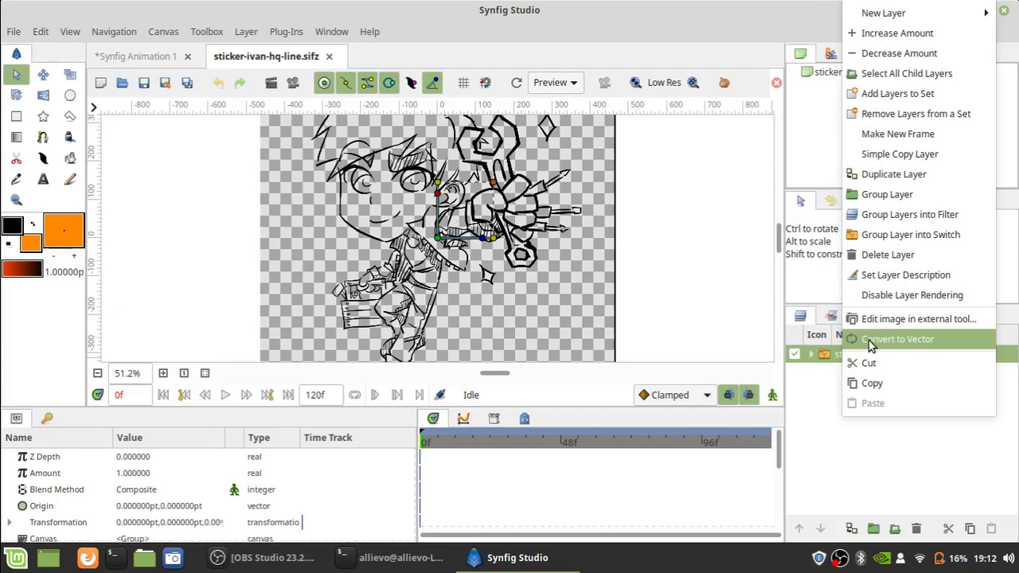
left_click(871, 341)
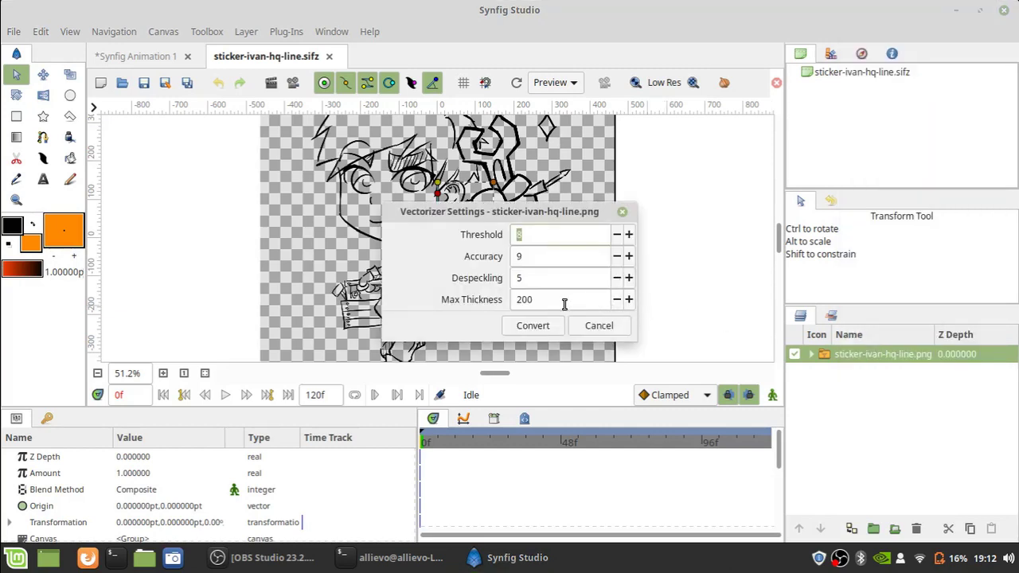
left_click(628, 256)
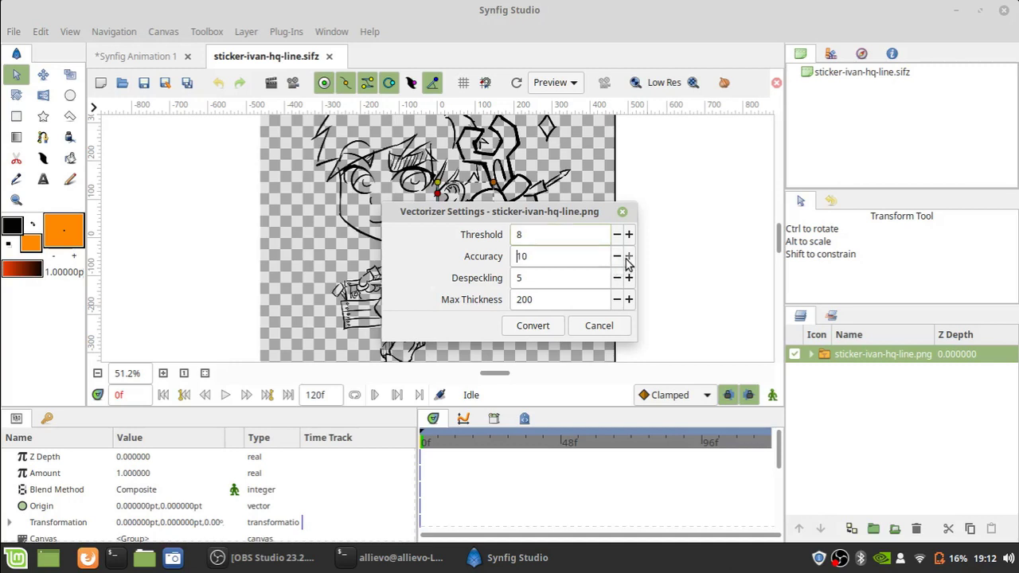
Run the sticker vectorization and hide the original sticker bitmap layer.
left_click(541, 327)
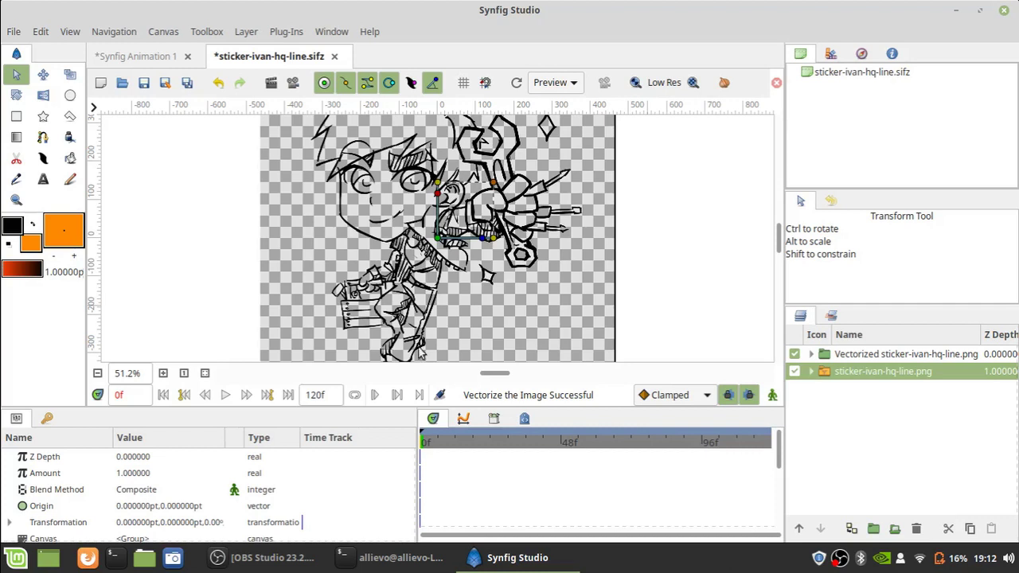
left_click(98, 373)
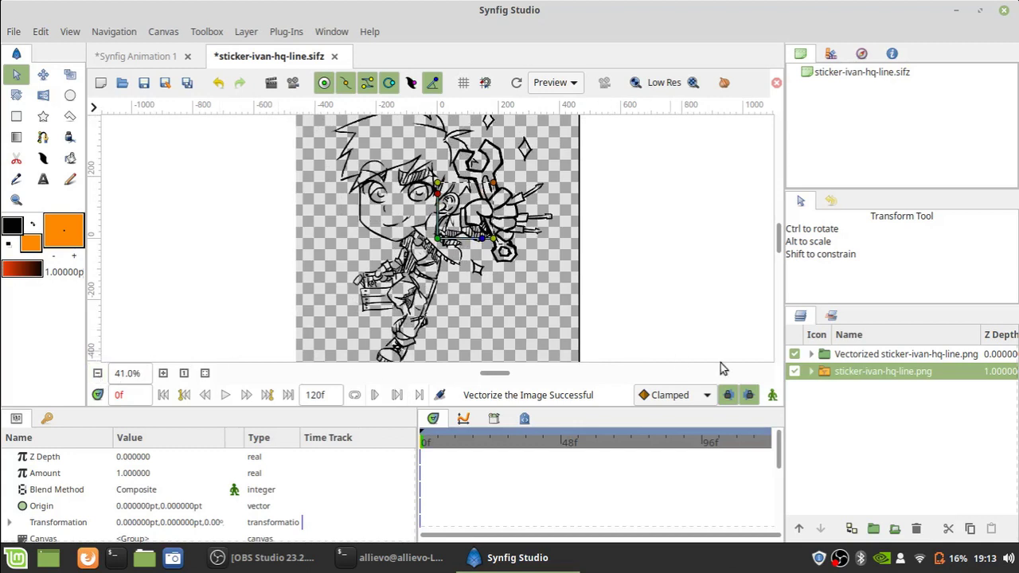
left_click(867, 358)
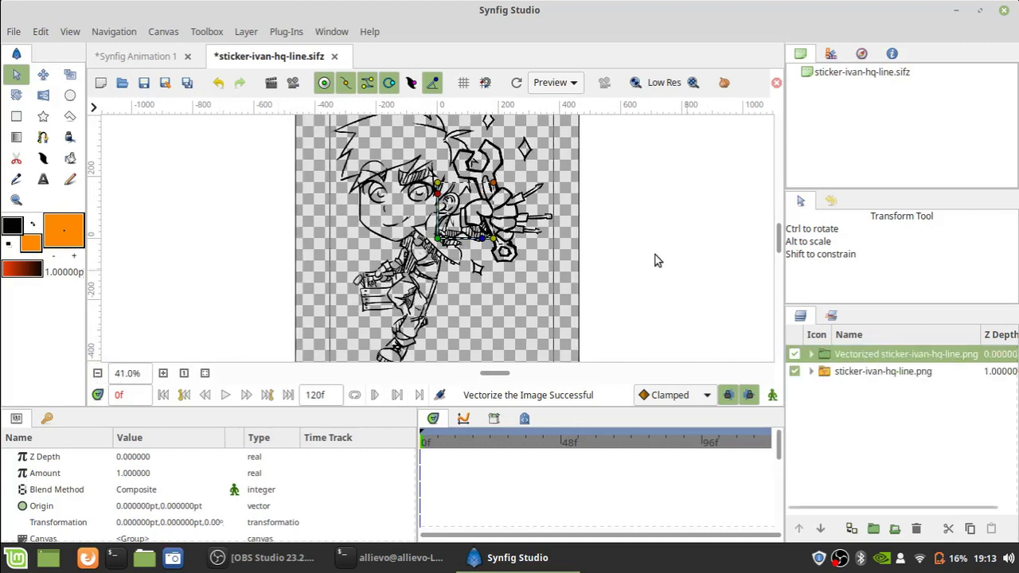
key("Down")
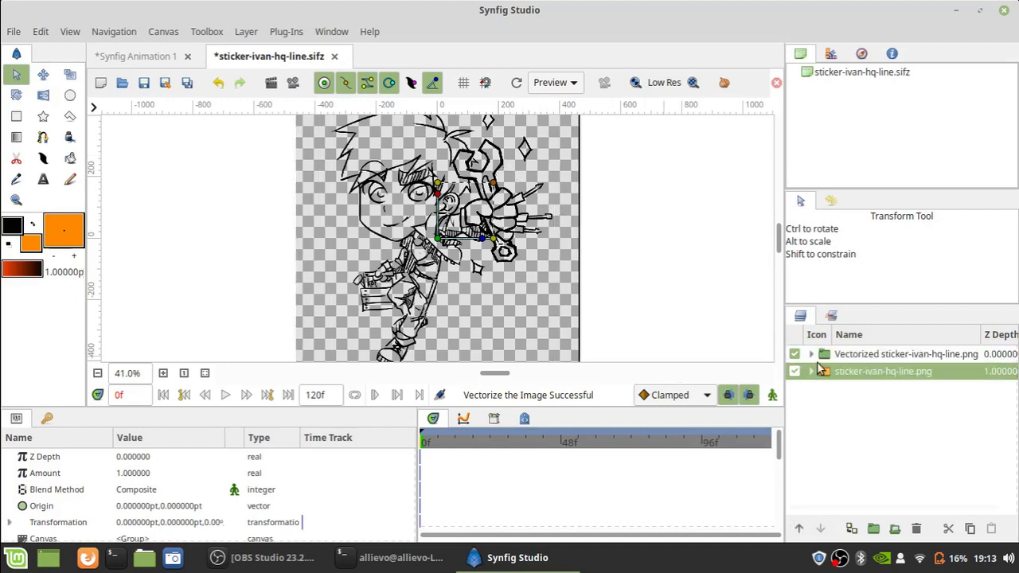
left_click(866, 358)
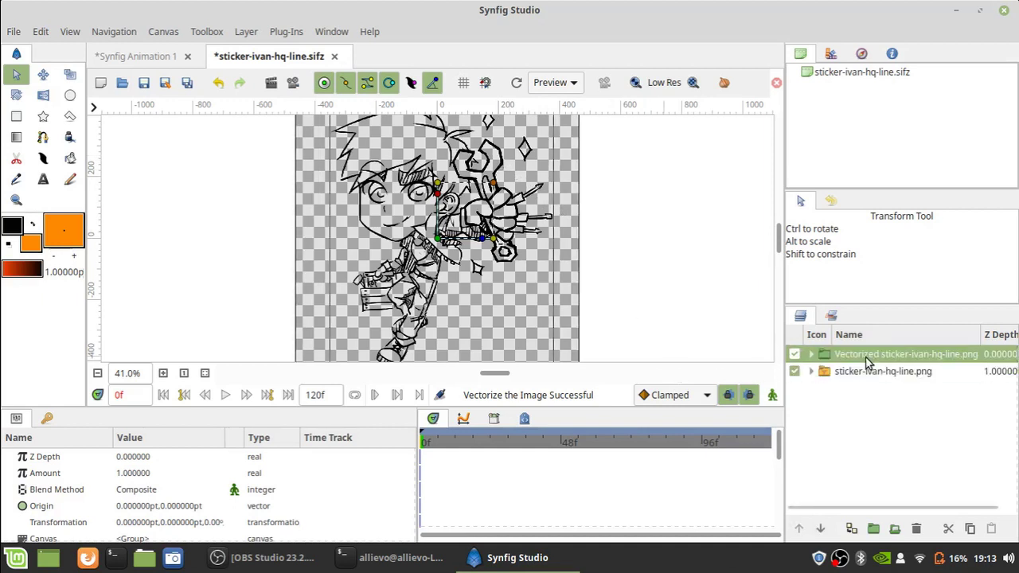
left_click(795, 372)
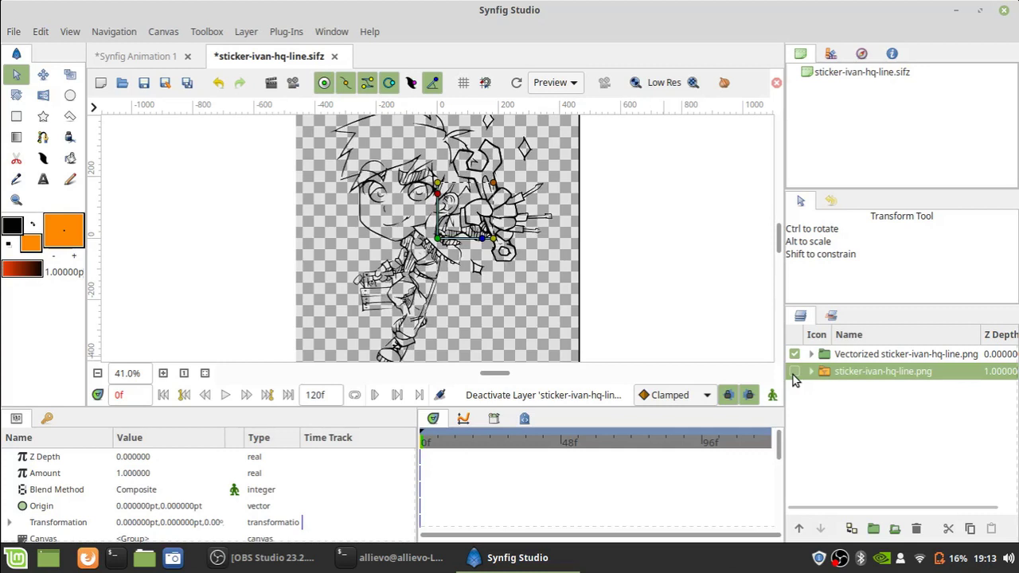
Select one traced sticker outline and bend its curve by dragging its tangent.
left_click(502, 159)
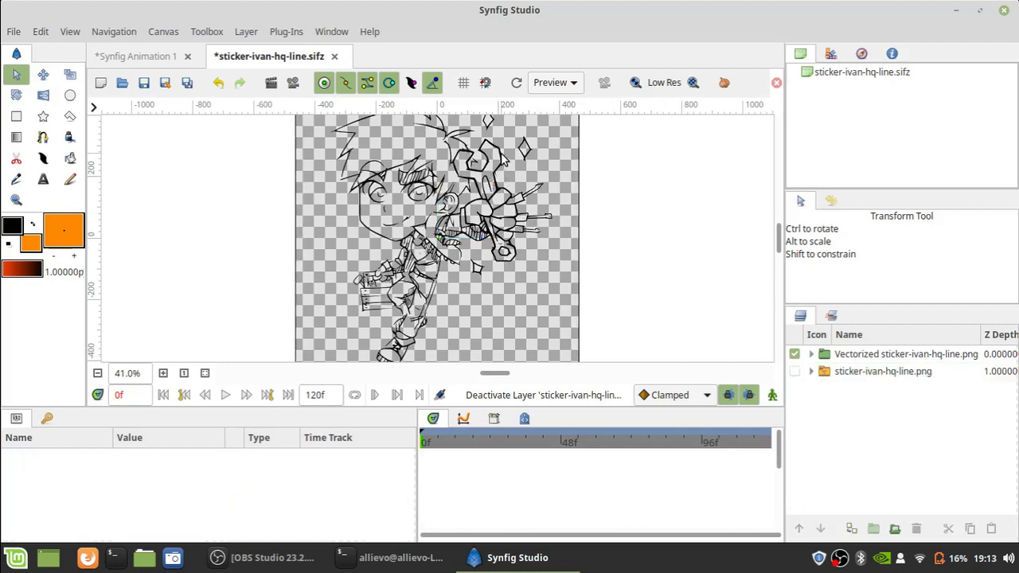
left_click(501, 159)
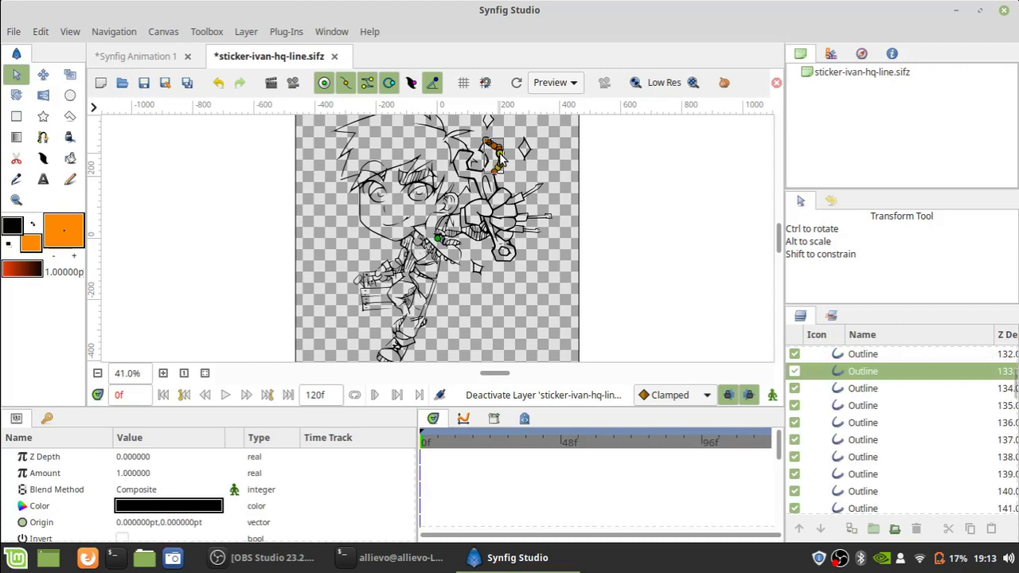
left_click_drag(501, 160, 510, 163)
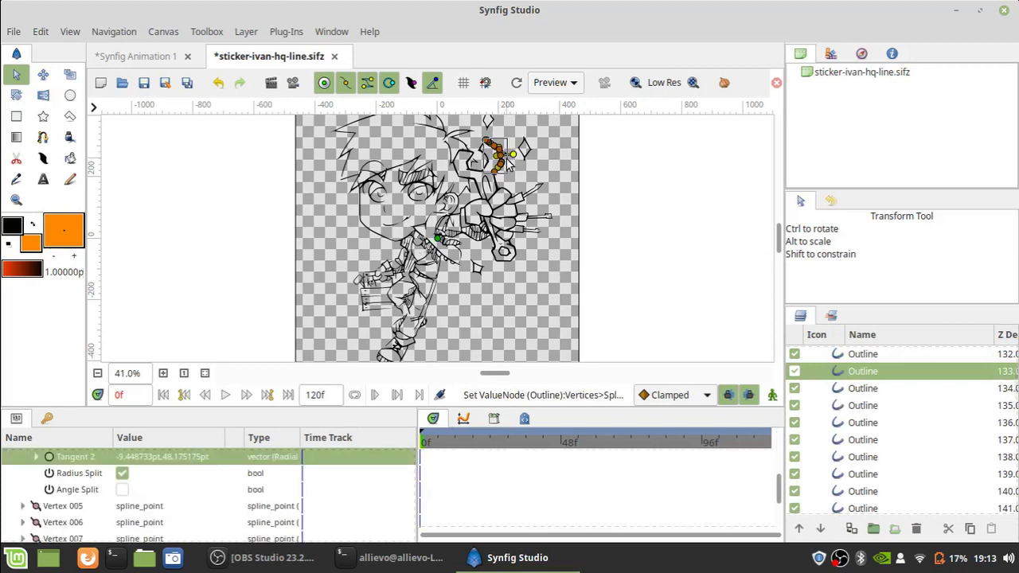
left_click_drag(510, 163, 514, 165)
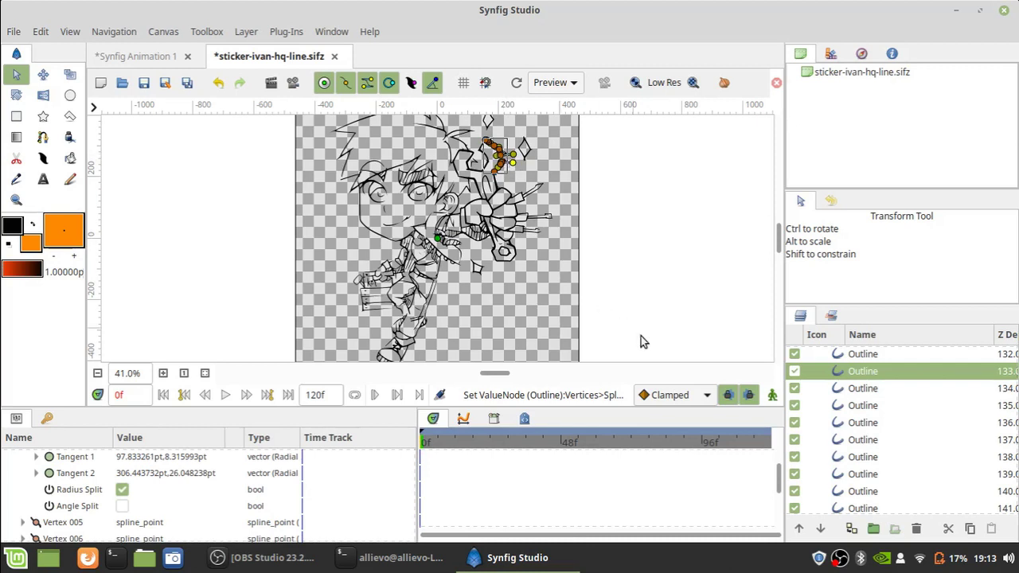
Collapse the Vectorized sticker-ivan-hq-line.png group and select it as a whole.
scroll(833, 422, "up", 2)
scroll(834, 422, "up", 3)
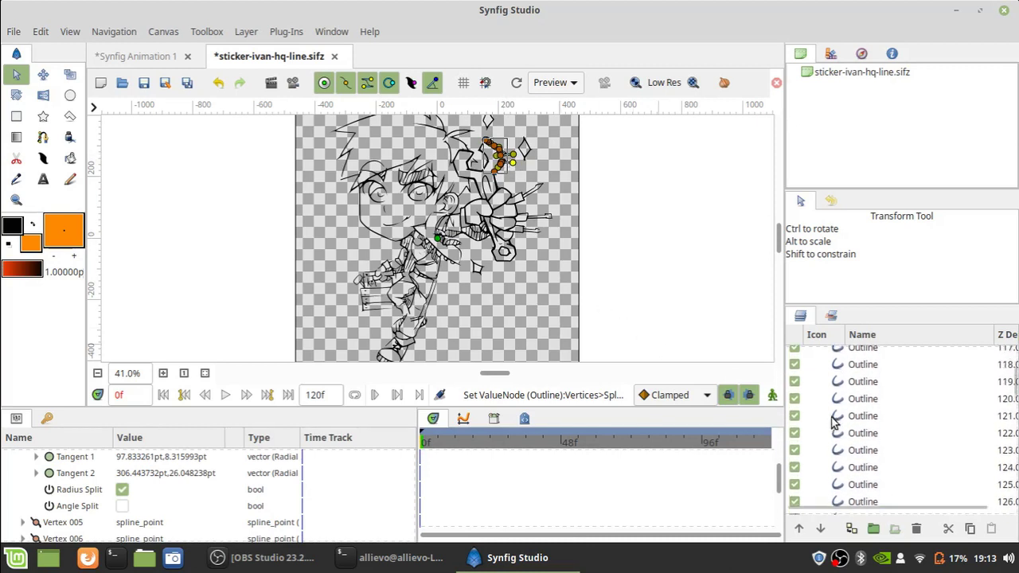
scroll(834, 422, "up", 5)
scroll(833, 422, "up", 10)
scroll(833, 422, "up", 15)
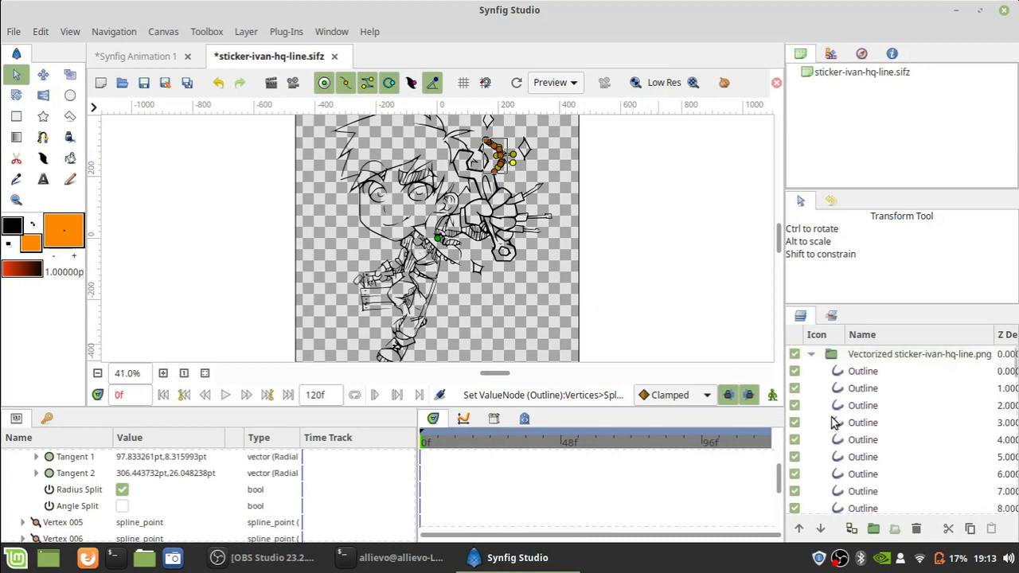
left_click(812, 355)
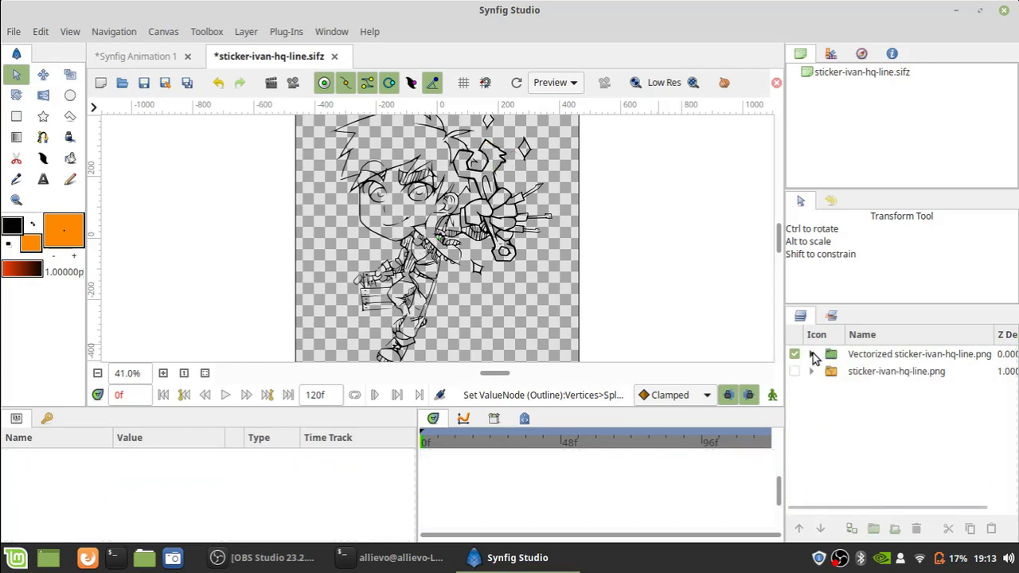
left_click(867, 358)
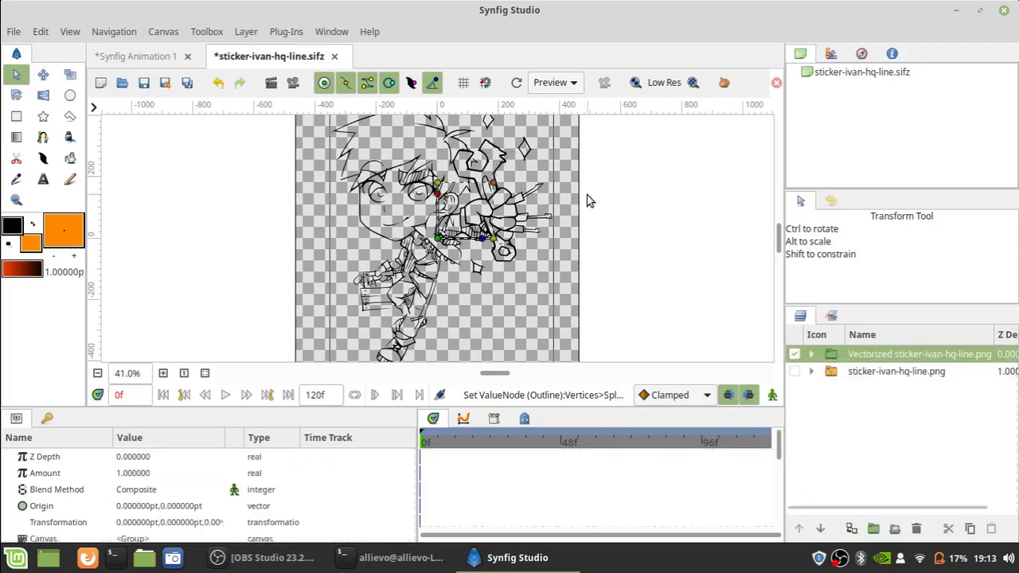
Import the test.jpeg image into the sticker document.
left_click(14, 33)
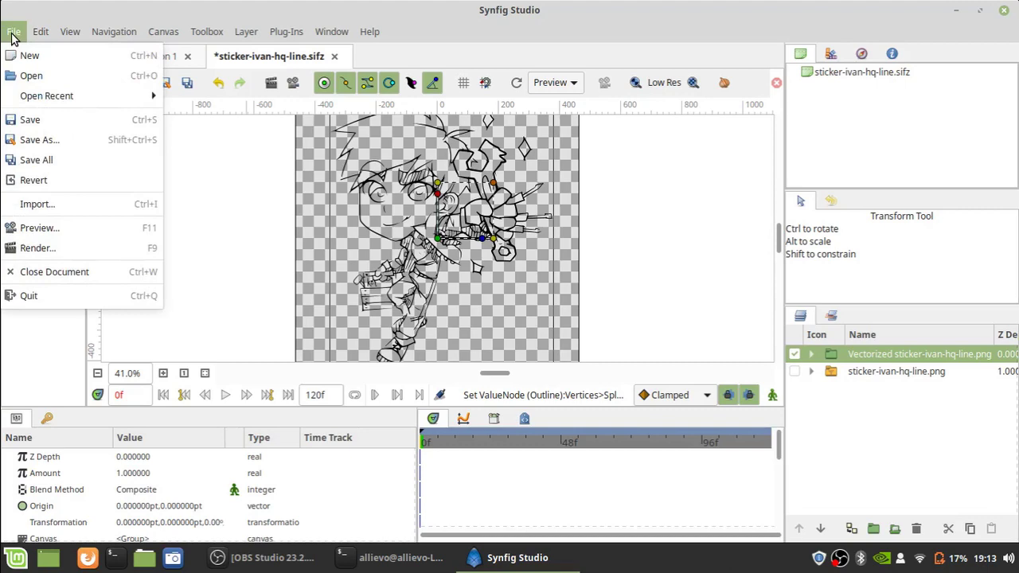
left_click(42, 204)
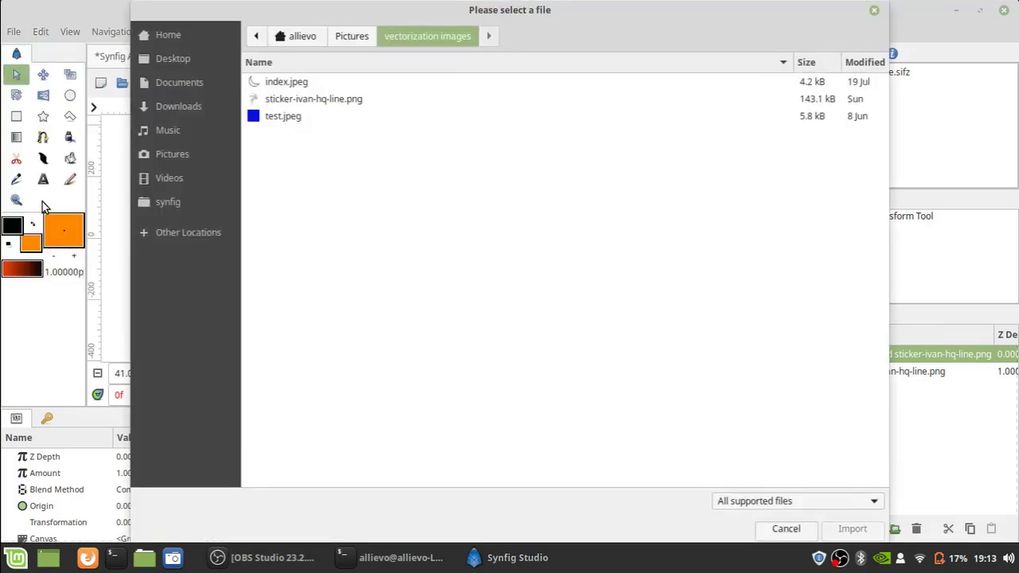
left_click(290, 121)
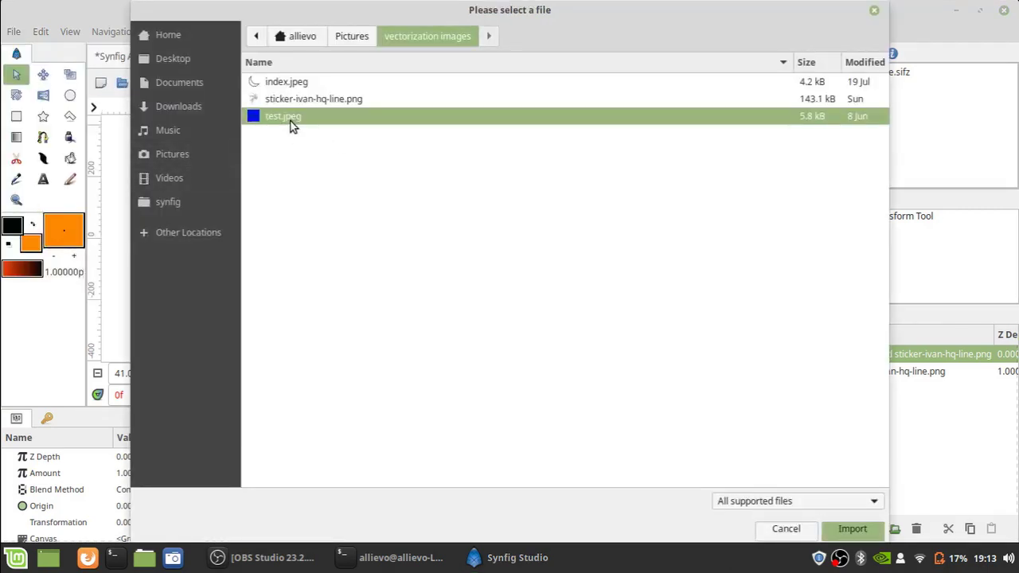
key("Escape")
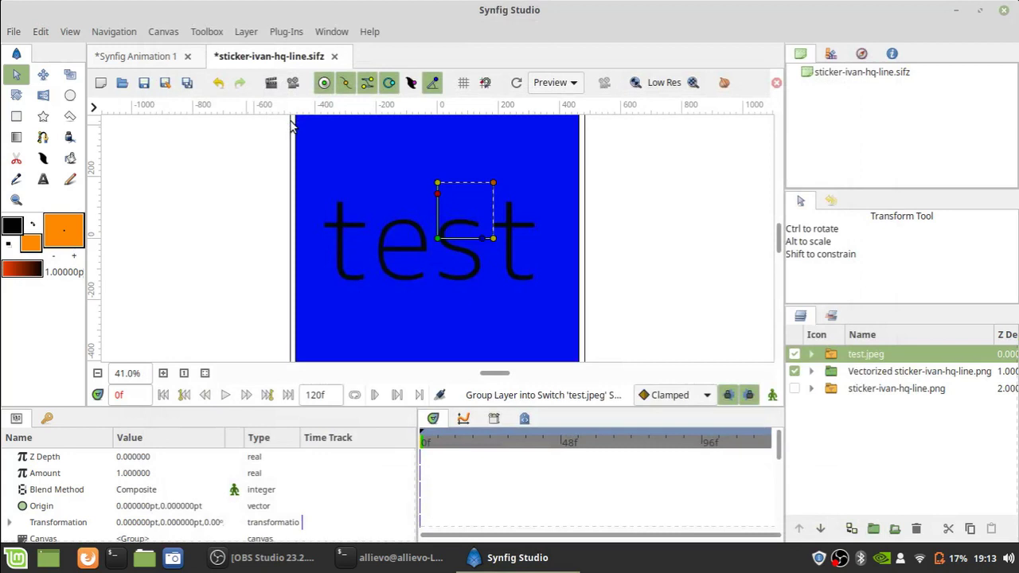
Delete both the Vectorized sticker group and the sticker image layer.
left_click(891, 374)
key("Delete")
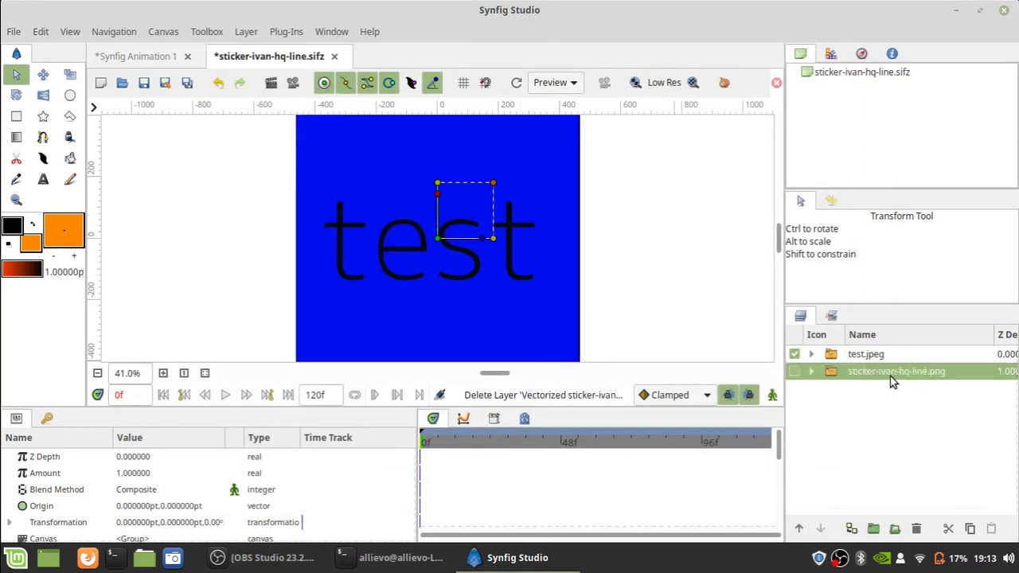
key("Delete")
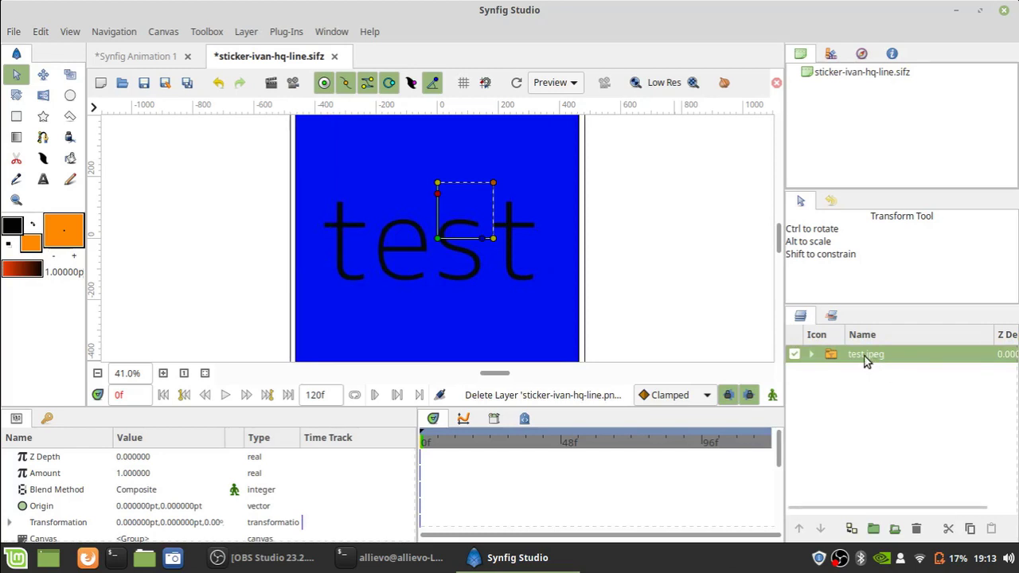
Vectorize test.jpeg with Max Thickness set to 0.
right_click(867, 360)
left_click(882, 343)
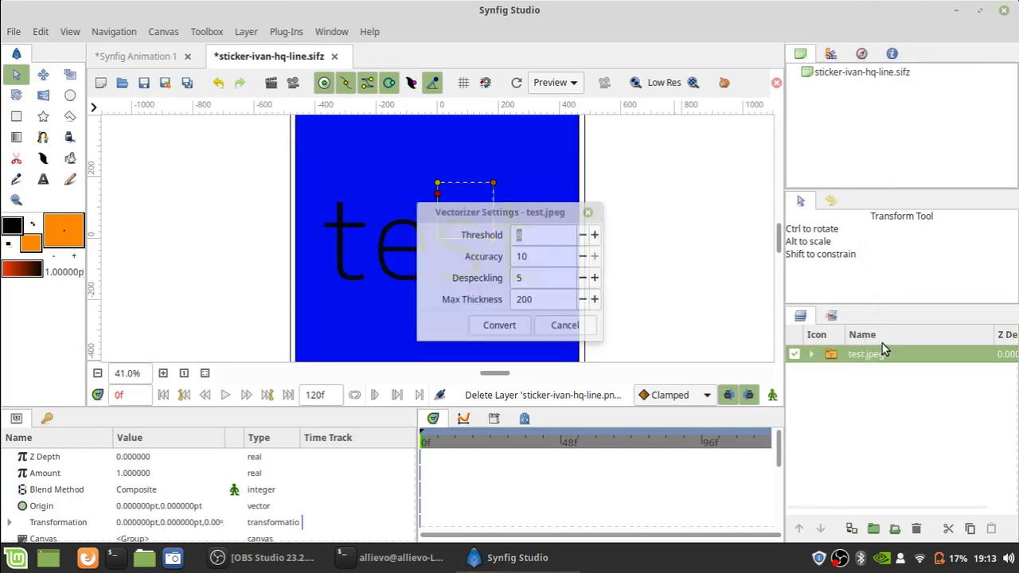
double_click(553, 301)
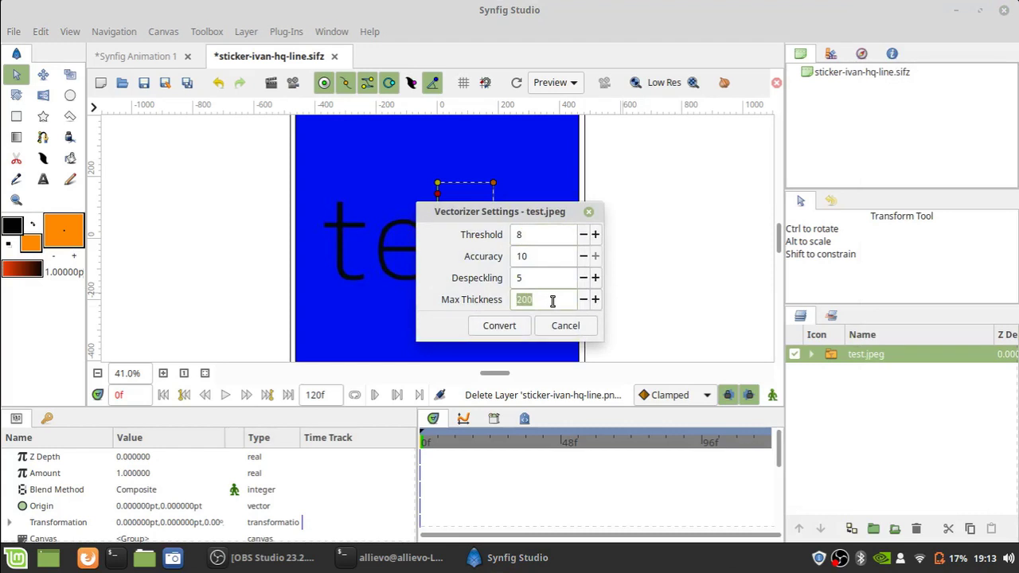
type("0")
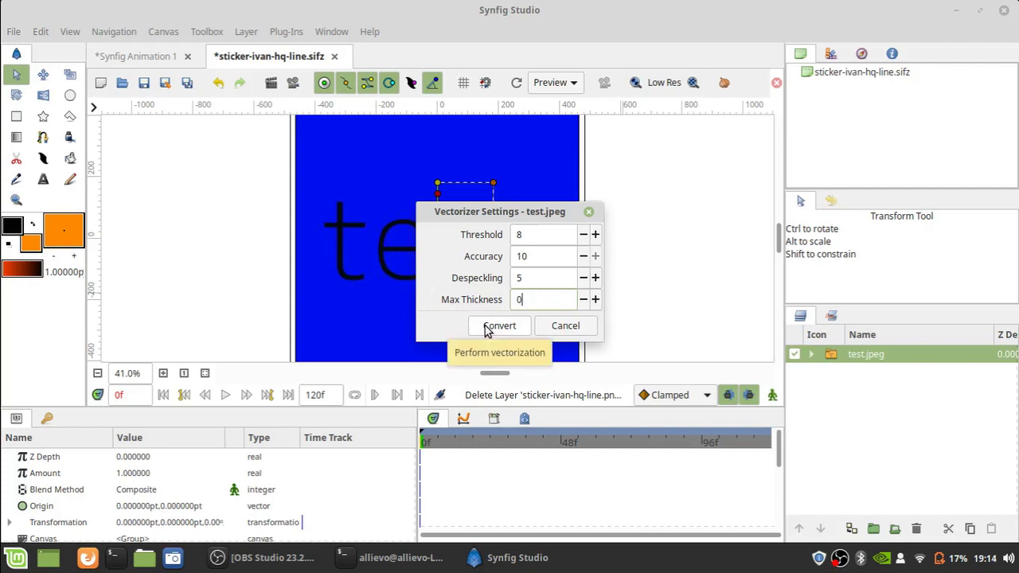
left_click(484, 325)
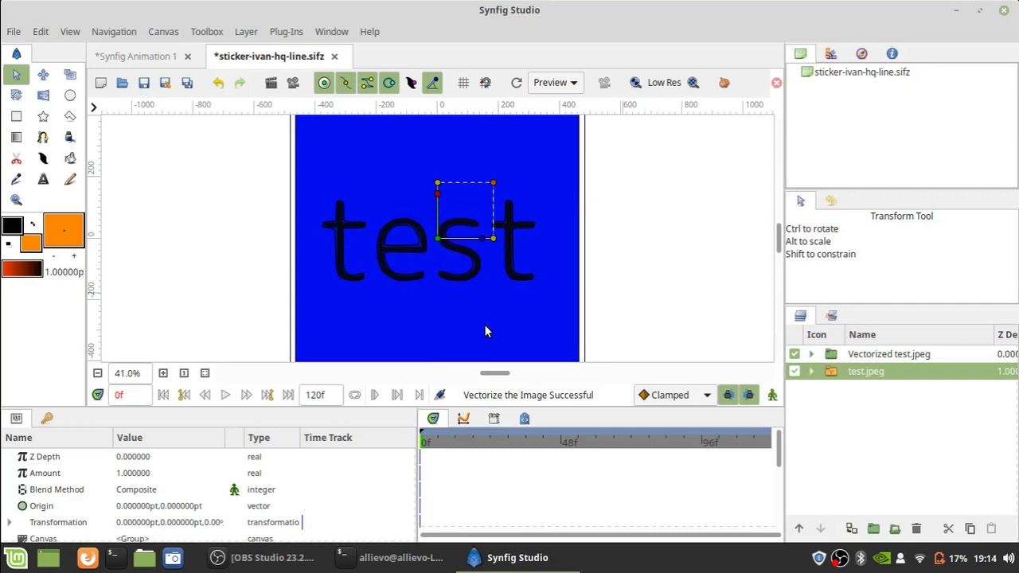
Hide the test.jpeg bitmap and select the Vectorized test.jpeg group.
left_click(794, 373)
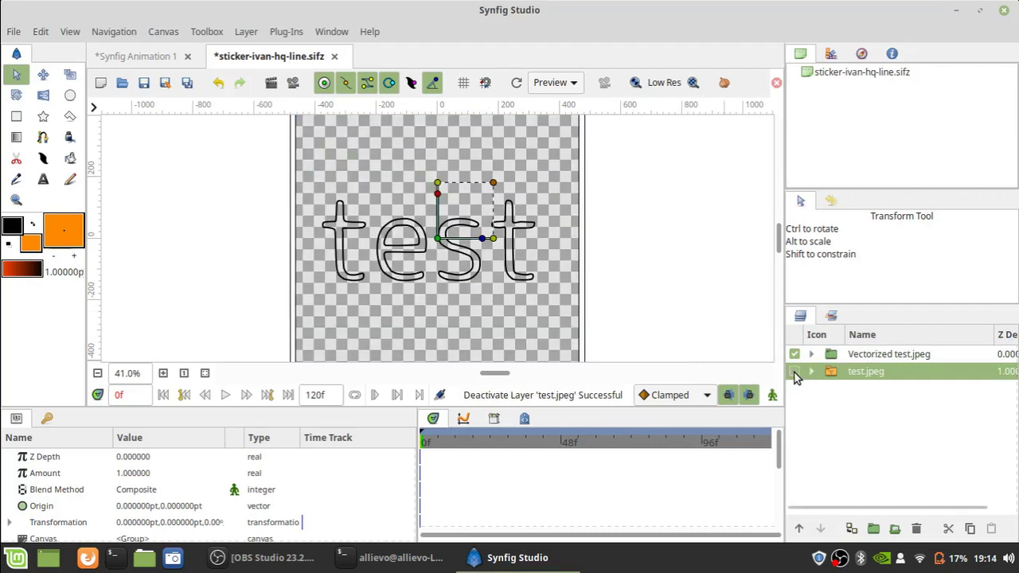
left_click(514, 248)
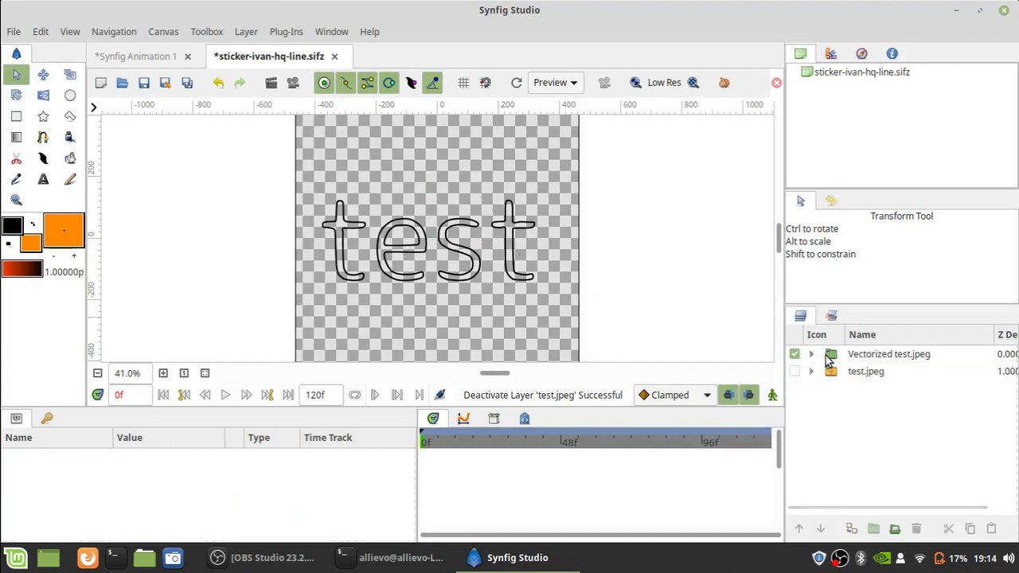
left_click(828, 359)
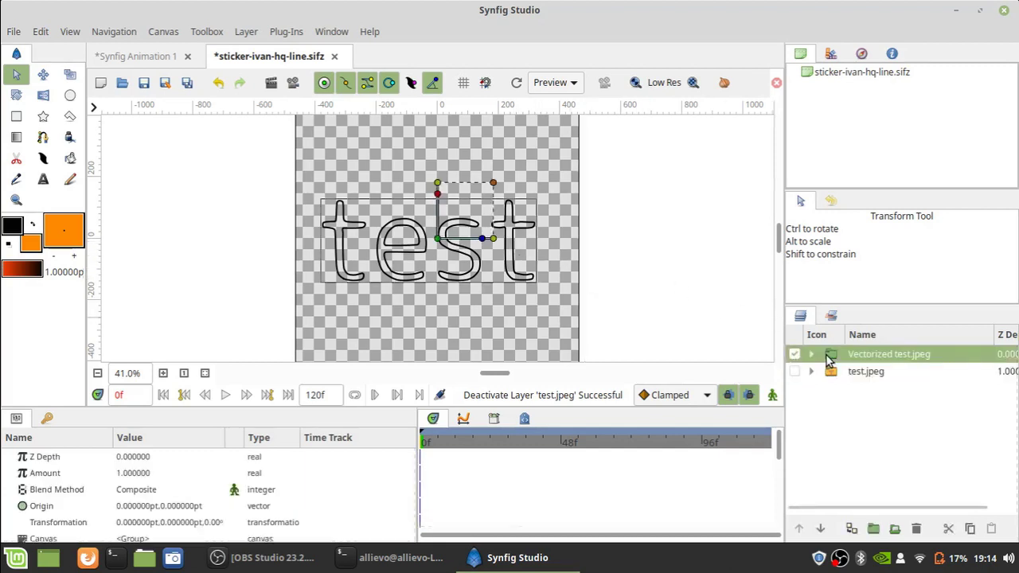
Expand the Vectorized group, inspect the 's' and 'e' letter outlines, then collapse it.
left_click(519, 230)
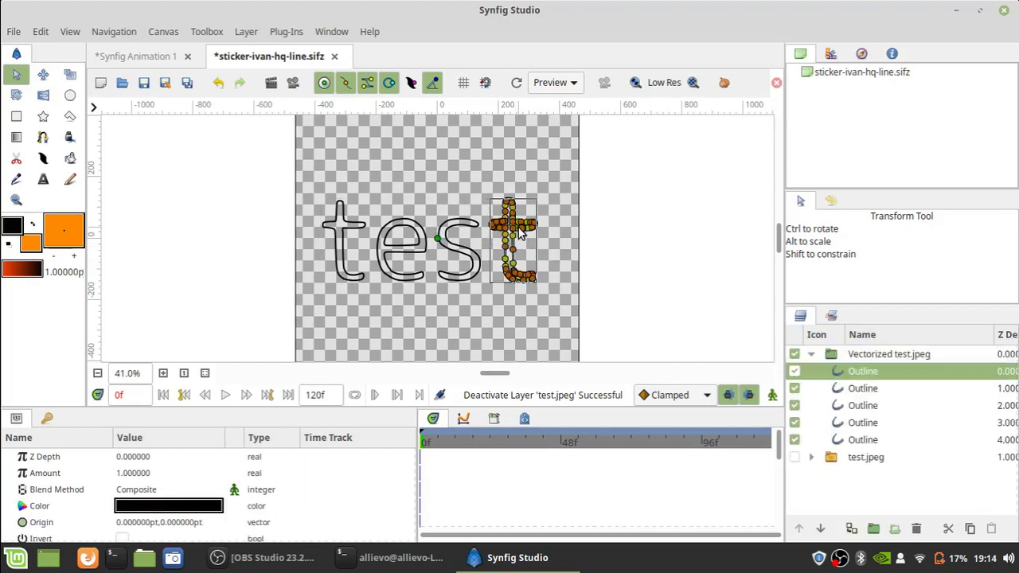
left_click(451, 231)
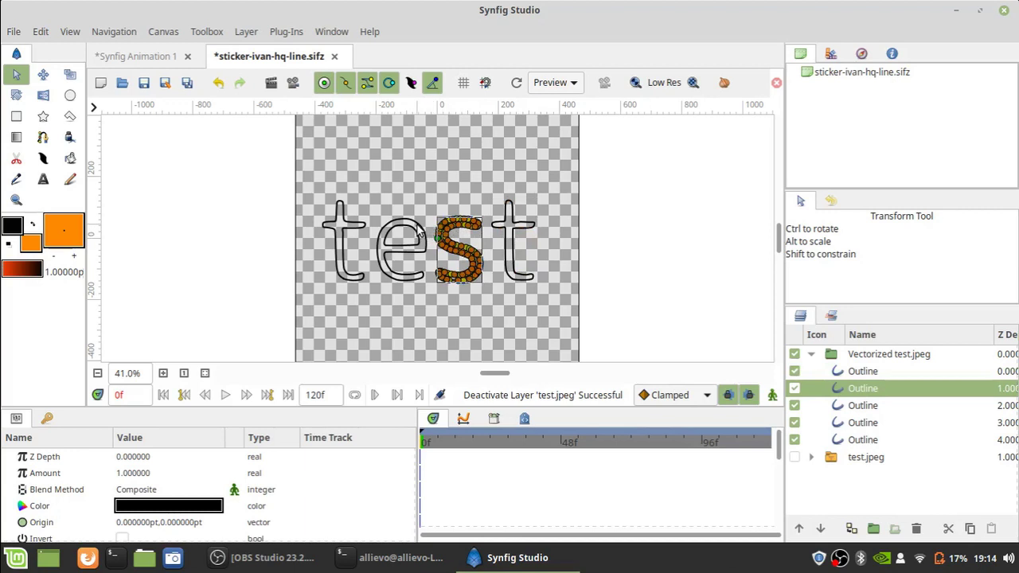
left_click(419, 231)
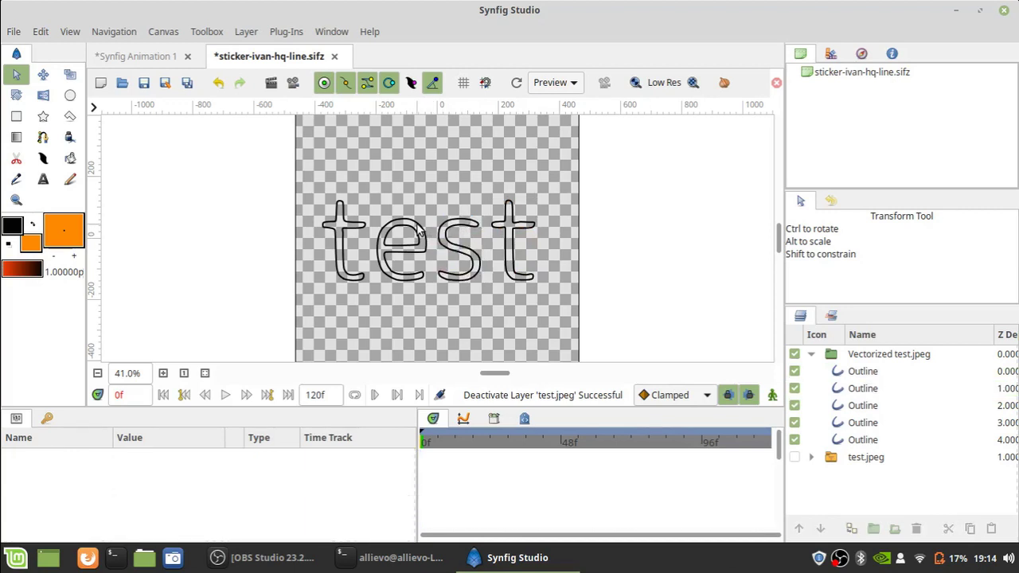
left_click(419, 230)
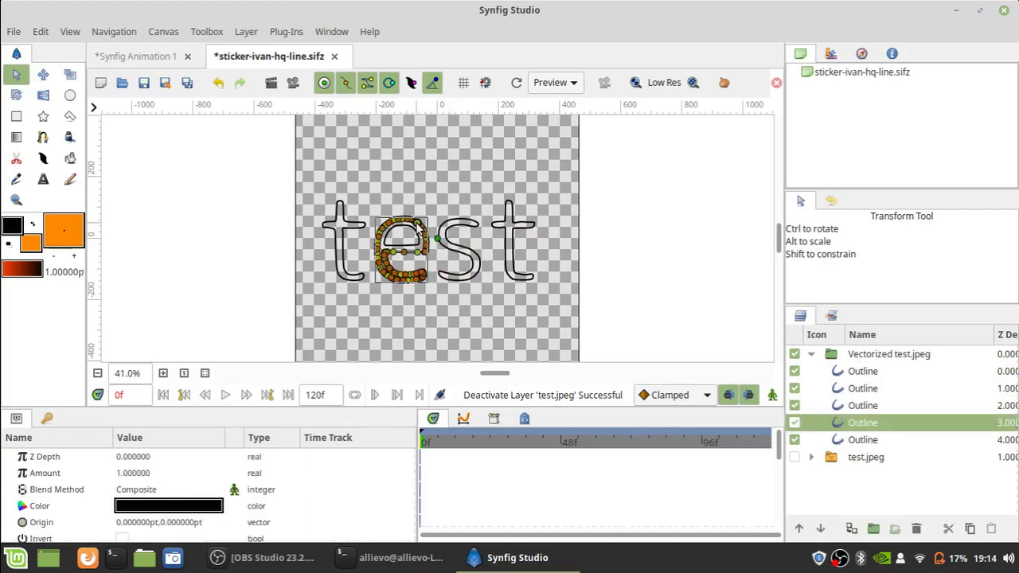
left_click(564, 231)
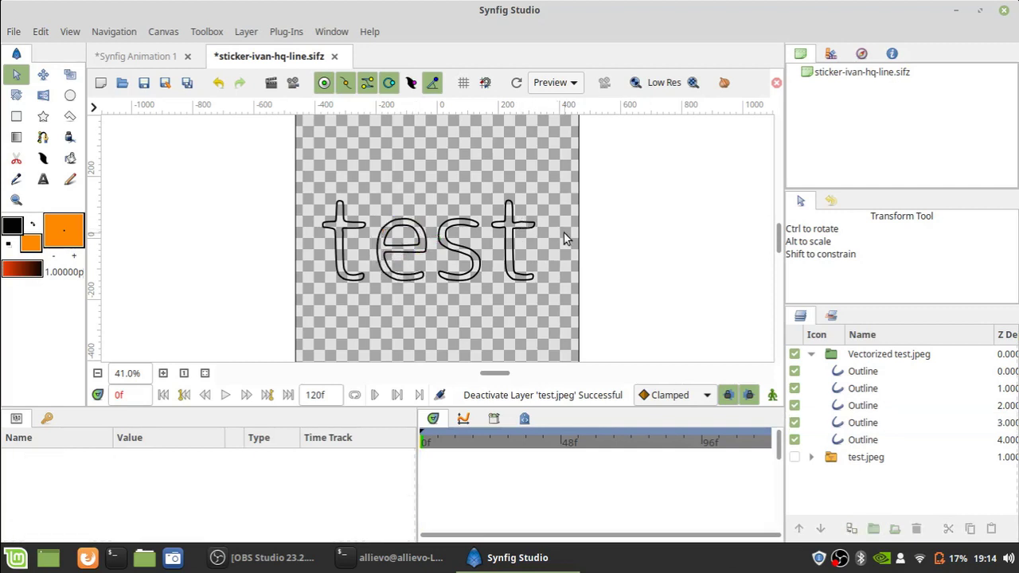
left_click(811, 354)
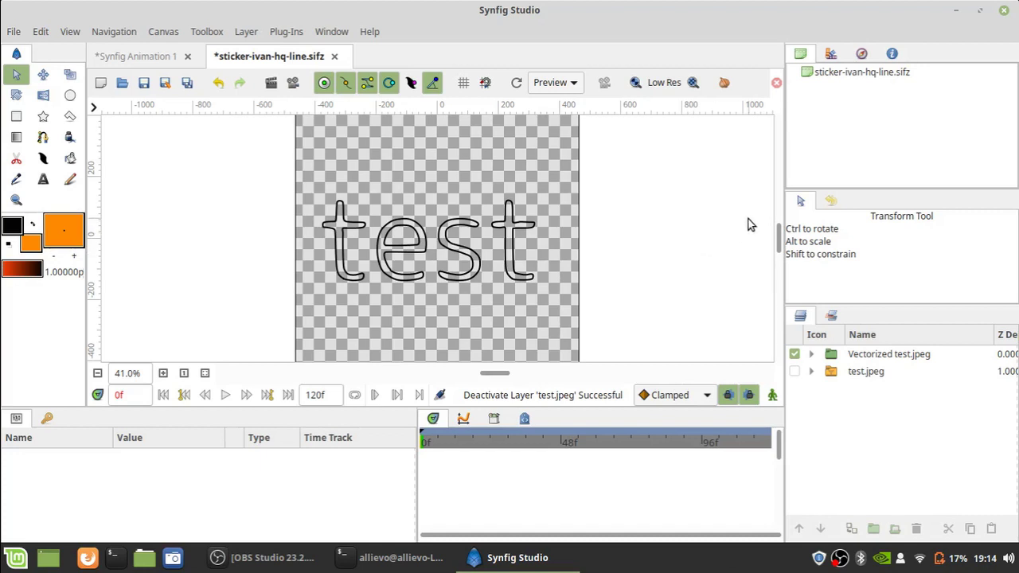
Vectorize the inner test.jpeg image inside the test.jpeg group with default settings.
left_click(813, 372)
left_click(850, 389)
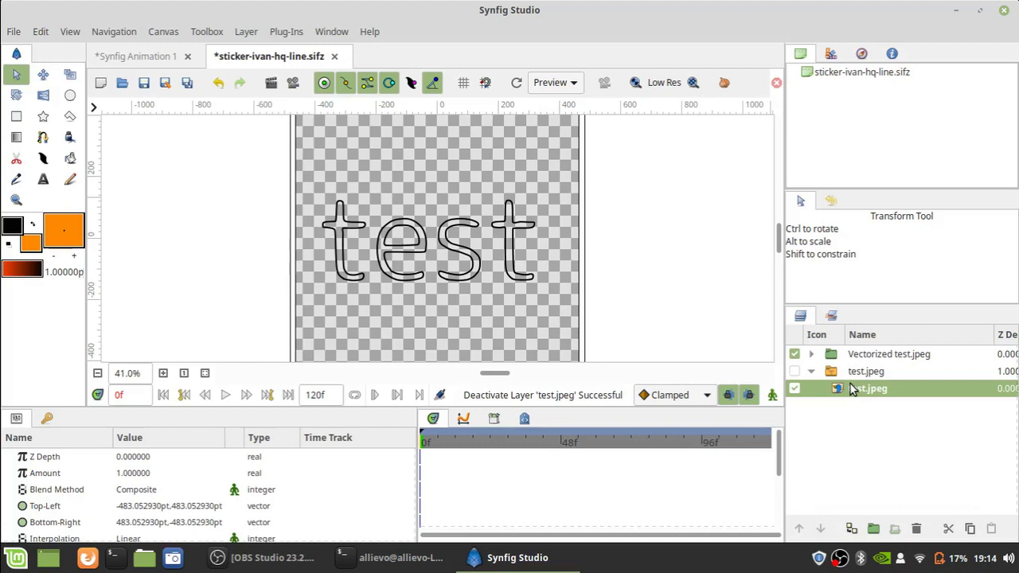
right_click(852, 389)
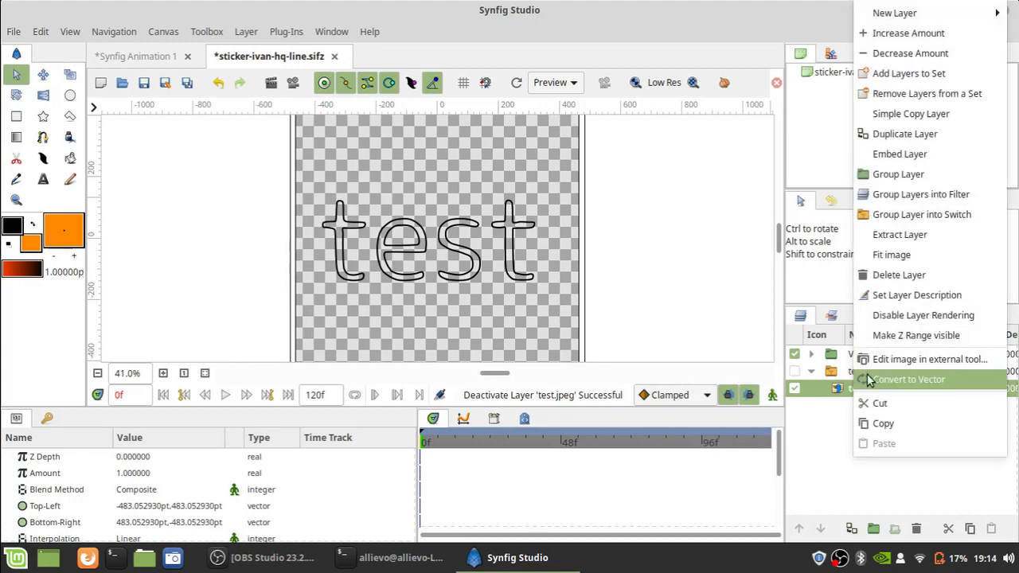
left_click(869, 379)
left_click(510, 325)
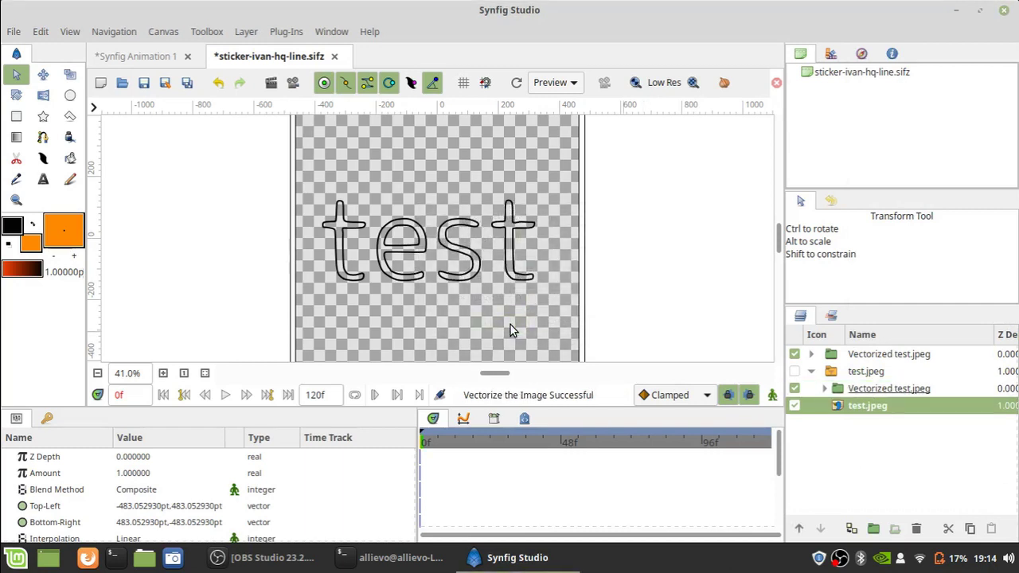
Check the nested and top Vectorized layers, then collapse the test.jpeg group.
left_click(846, 390)
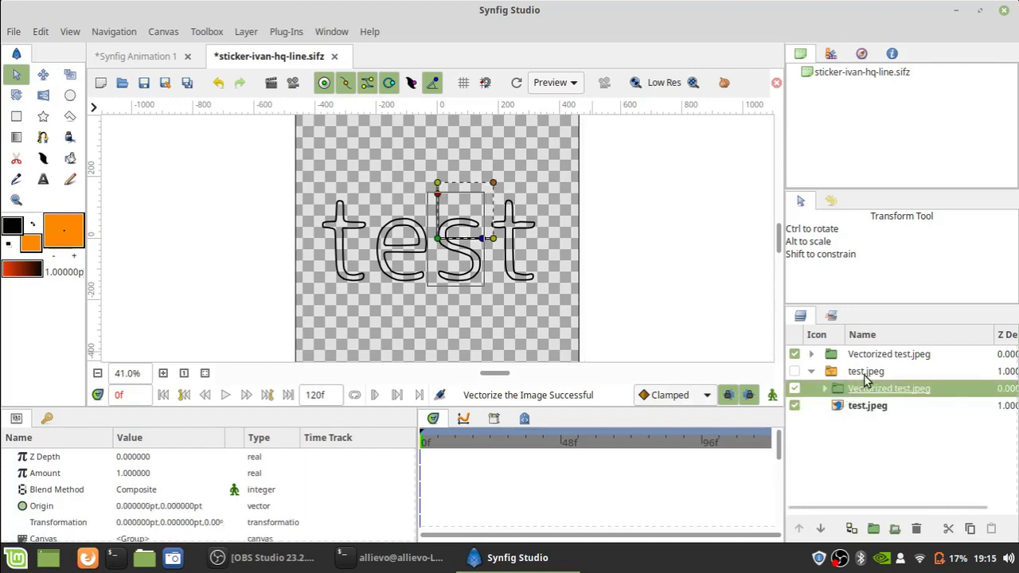
left_click(865, 373)
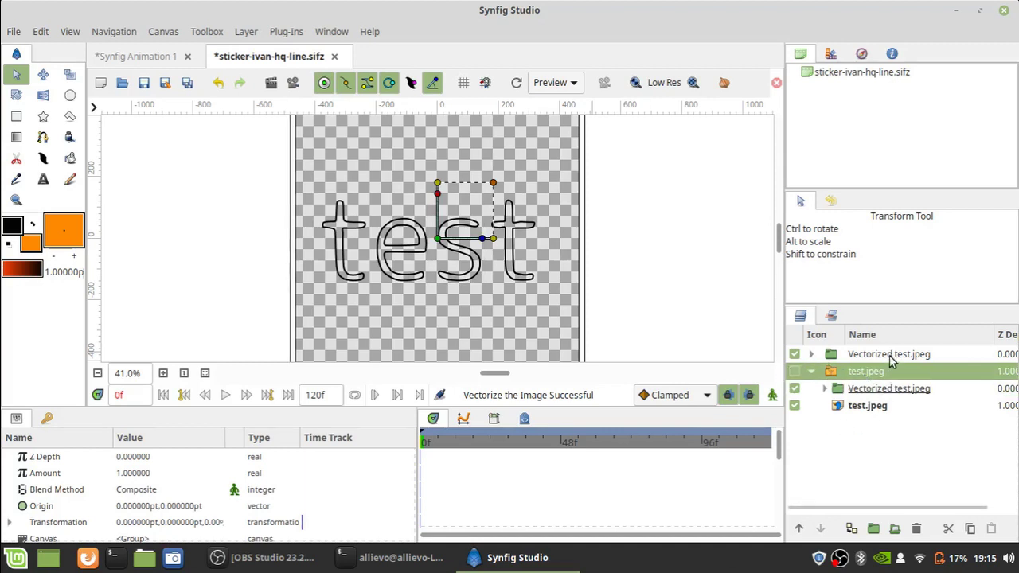
left_click(892, 359)
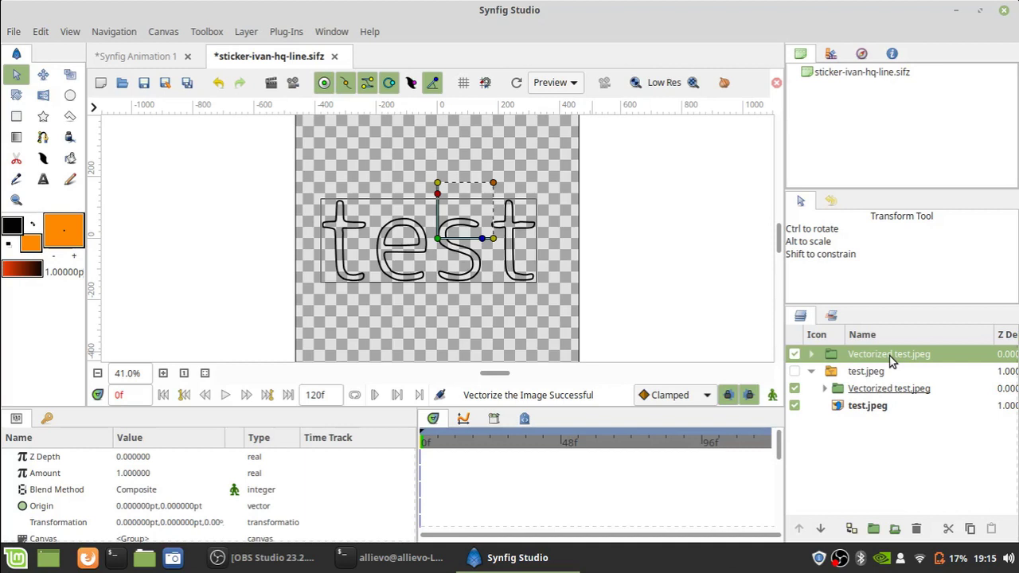
left_click(811, 371)
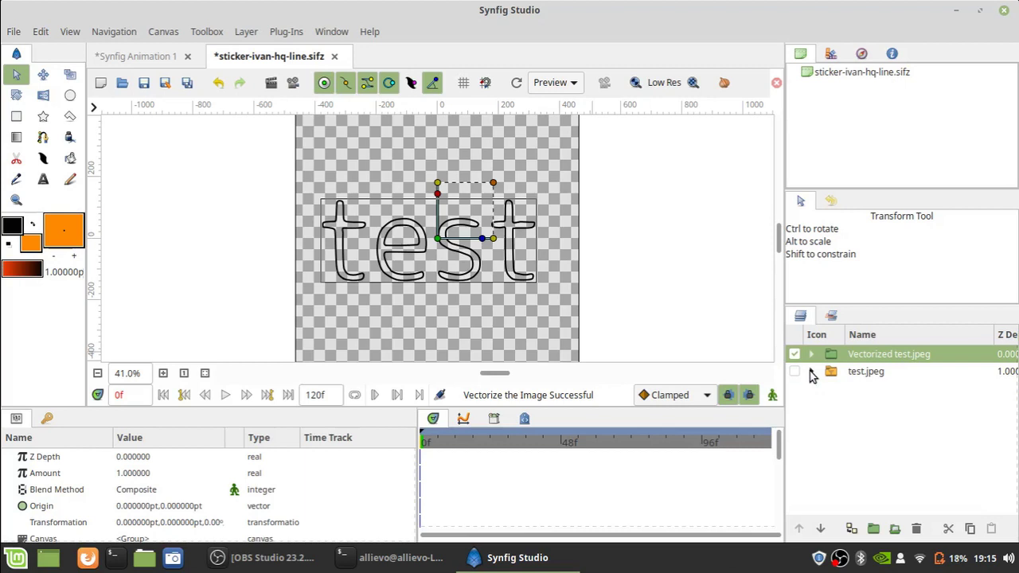